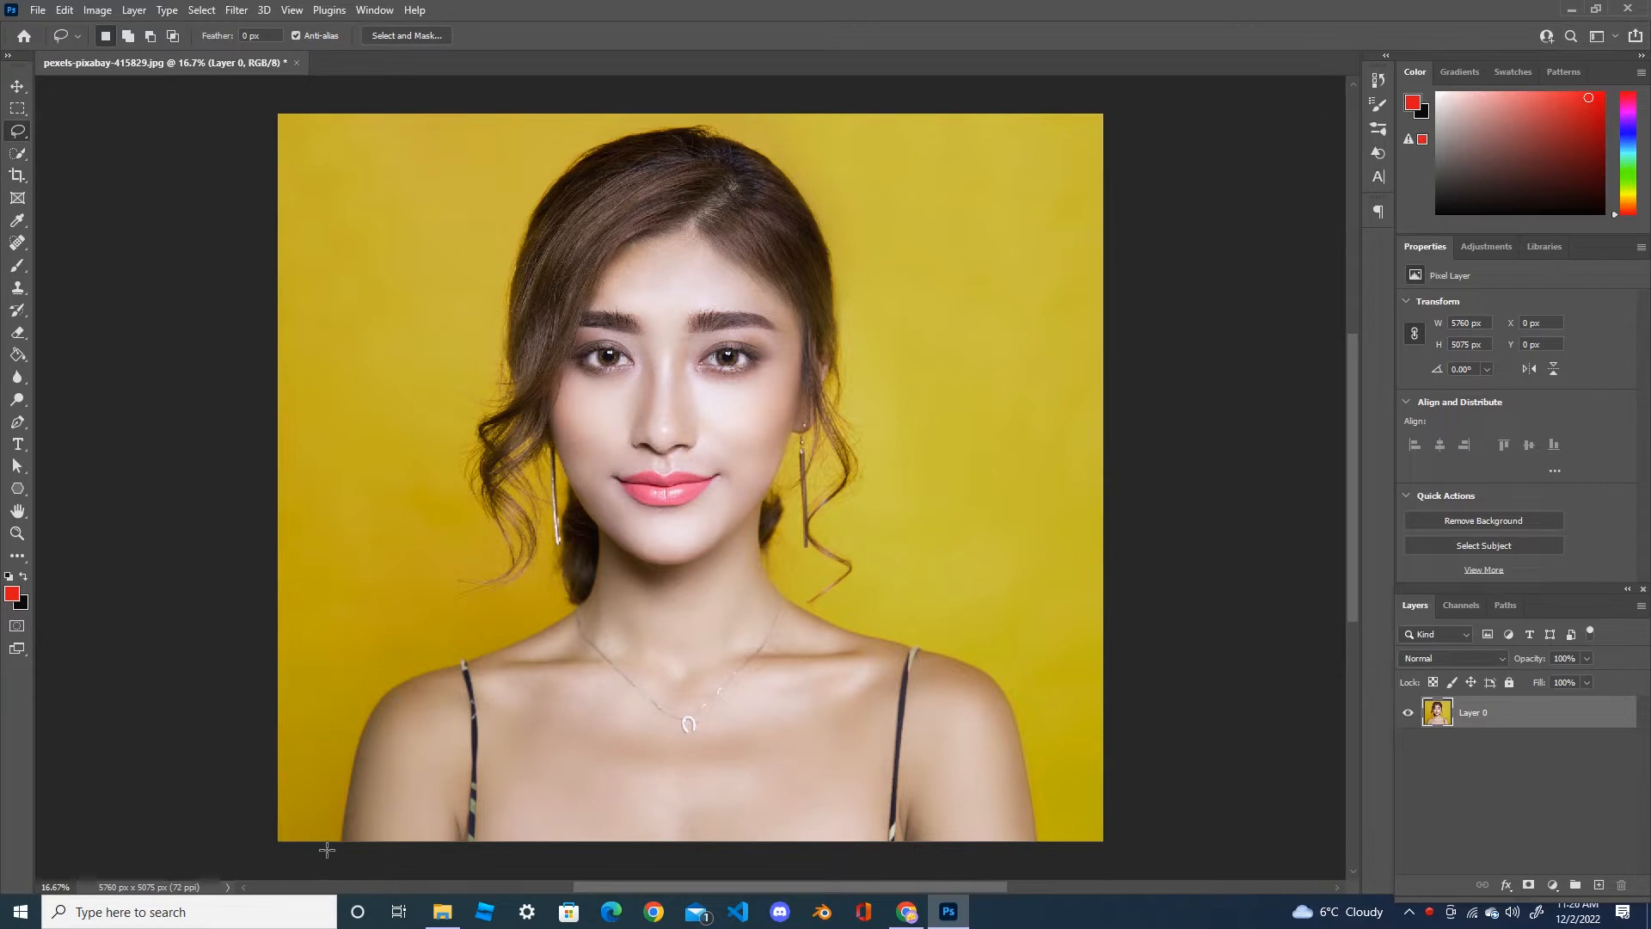
Step: Draw a loose Lasso selection around the woman's hair and shoulders, closing along the photo's lower edge, and open it in Select and Mask
{"action": "mouse_move", "coordinate": [330, 841]}
{"action": "left_mouse_down"}
{"action": "mouse_move", "coordinate": [351, 716]}
{"action": "mouse_move", "coordinate": [390, 654]}
{"action": "mouse_move", "coordinate": [513, 640]}
{"action": "mouse_move", "coordinate": [546, 600]}
{"action": "mouse_move", "coordinate": [436, 609]}
{"action": "mouse_move", "coordinate": [458, 544]}
{"action": "mouse_move", "coordinate": [451, 413]}
{"action": "mouse_move", "coordinate": [510, 192]}
{"action": "mouse_move", "coordinate": [551, 144]}
{"action": "mouse_move", "coordinate": [625, 106]}
{"action": "mouse_move", "coordinate": [758, 118]}
{"action": "mouse_move", "coordinate": [879, 198]}
{"action": "mouse_move", "coordinate": [890, 315]}
{"action": "mouse_move", "coordinate": [869, 410]}
{"action": "mouse_move", "coordinate": [884, 453]}
{"action": "mouse_move", "coordinate": [851, 614]}
{"action": "left_mouse_up"}
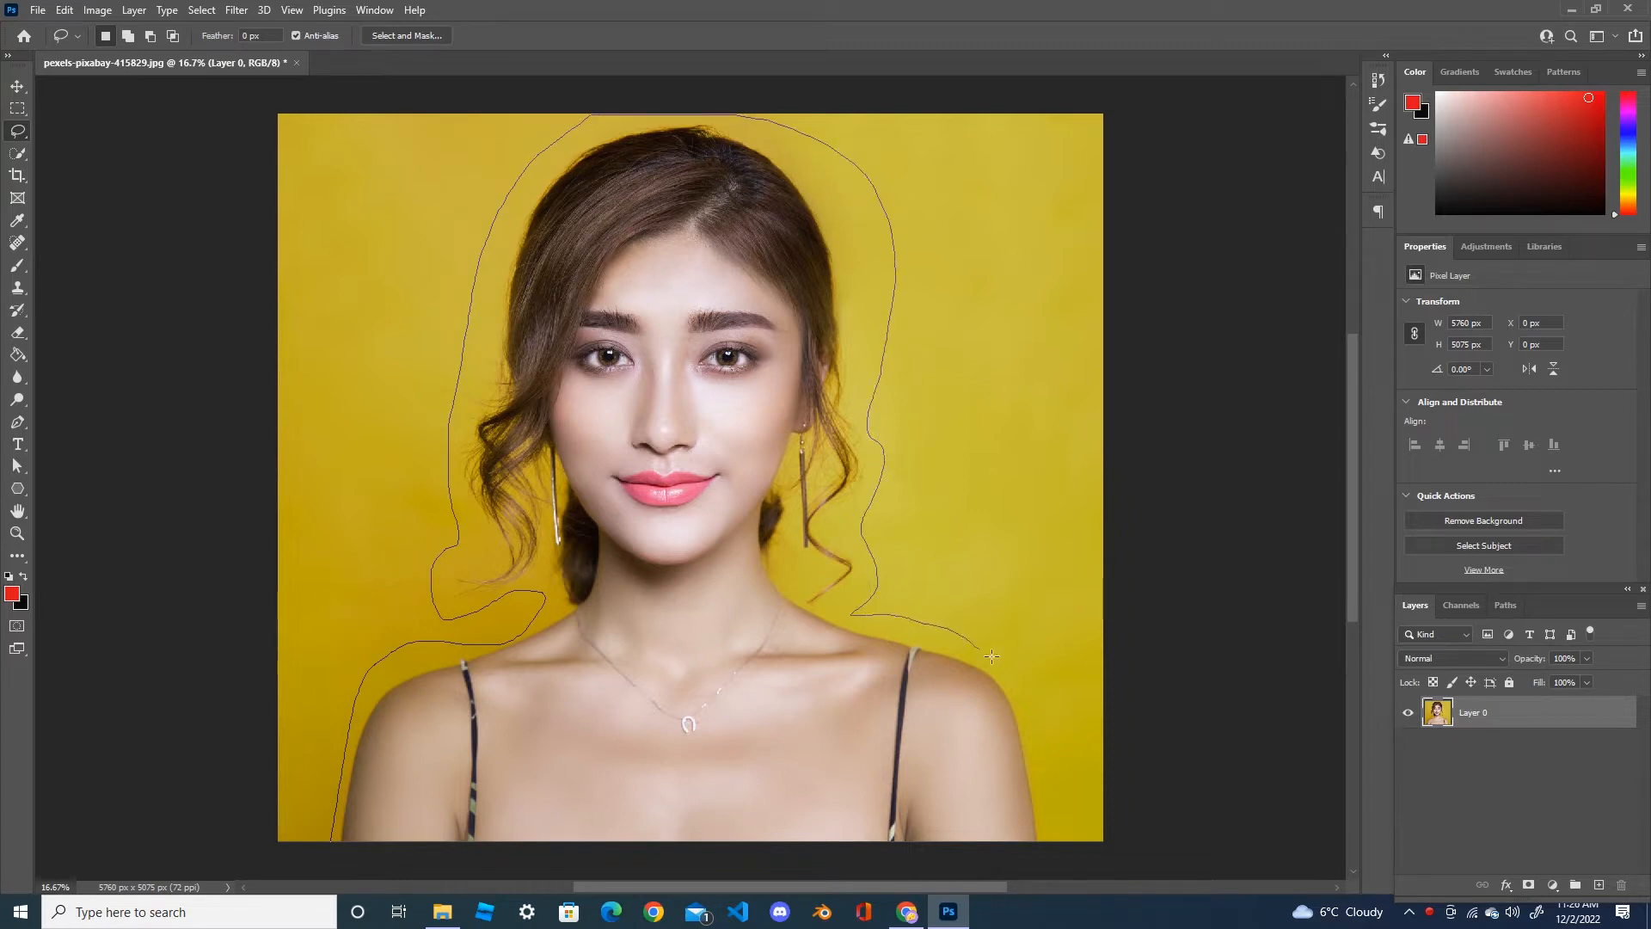
{"action": "mouse_move", "coordinate": [992, 656]}
{"action": "left_mouse_down"}
{"action": "mouse_move", "coordinate": [1075, 781]}
{"action": "mouse_move", "coordinate": [1015, 868]}
{"action": "mouse_move", "coordinate": [636, 899]}
{"action": "mouse_move", "coordinate": [313, 849]}
{"action": "mouse_move", "coordinate": [334, 850]}
{"action": "left_mouse_up"}
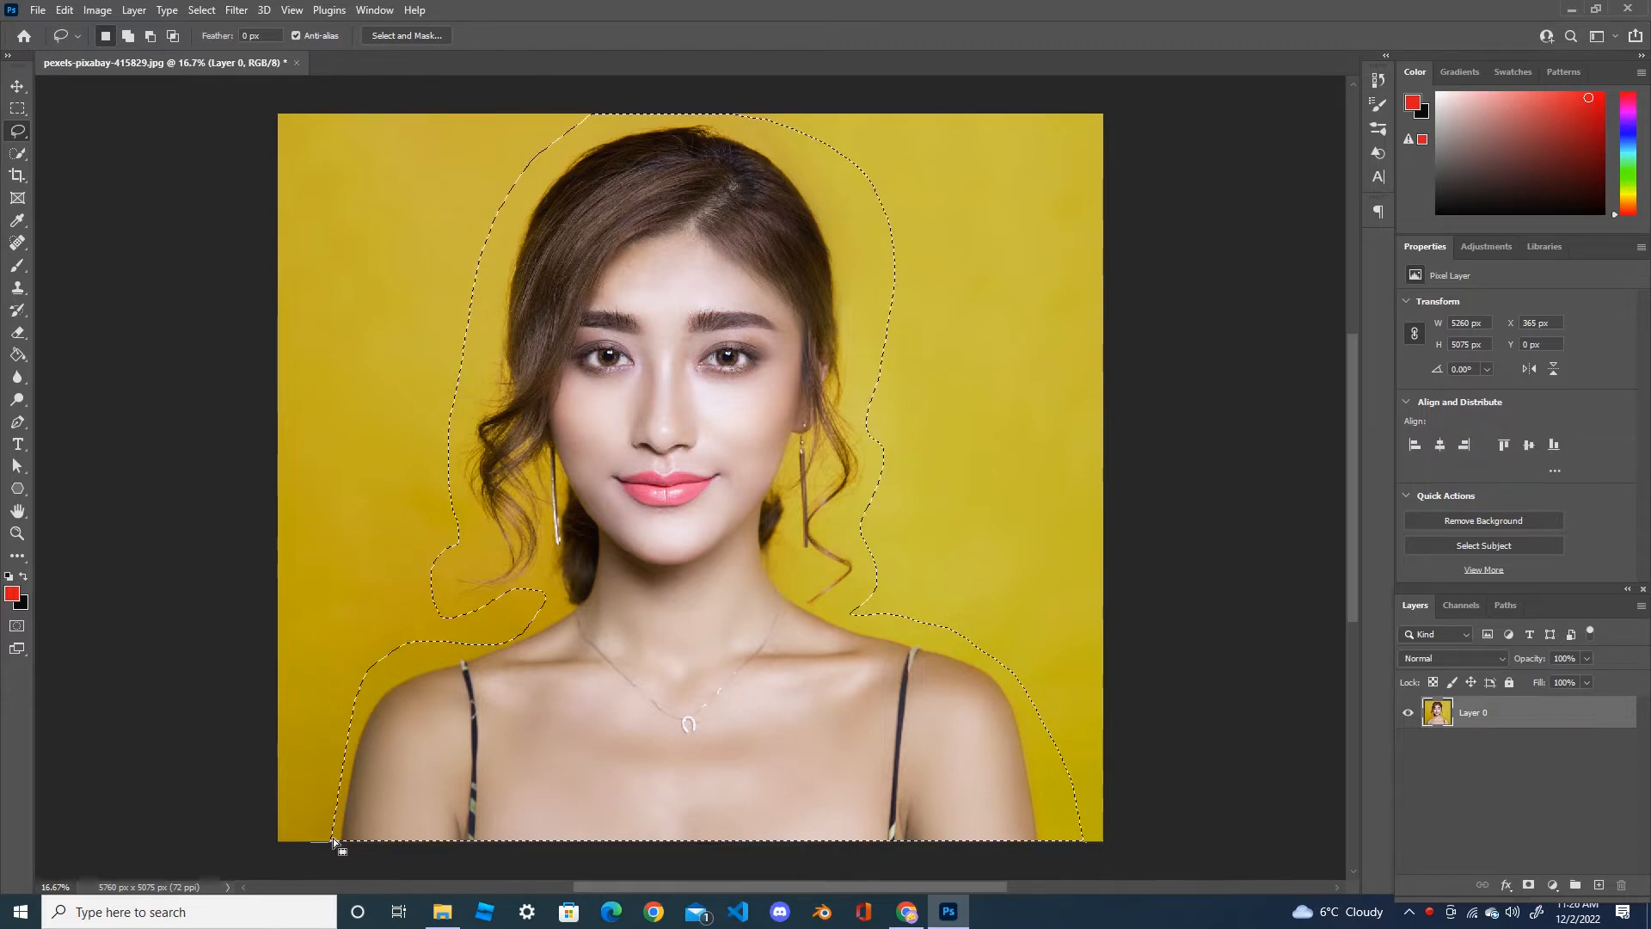
{"action": "right_click", "coordinate": [705, 494]}
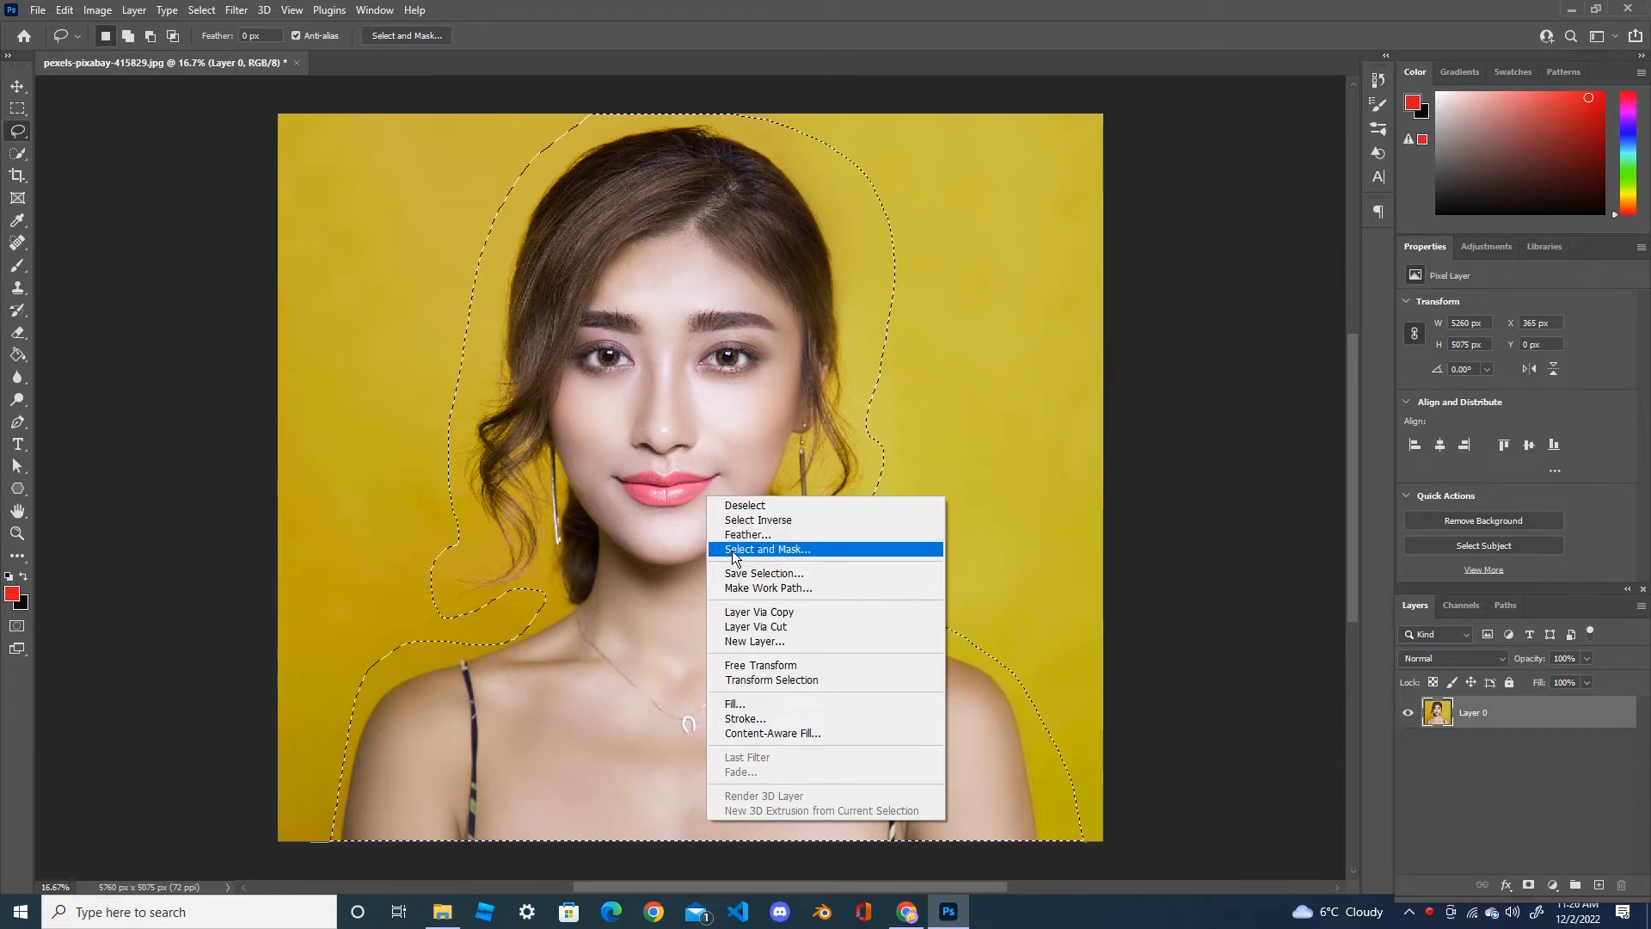
{"action": "left_click", "coordinate": [786, 550]}
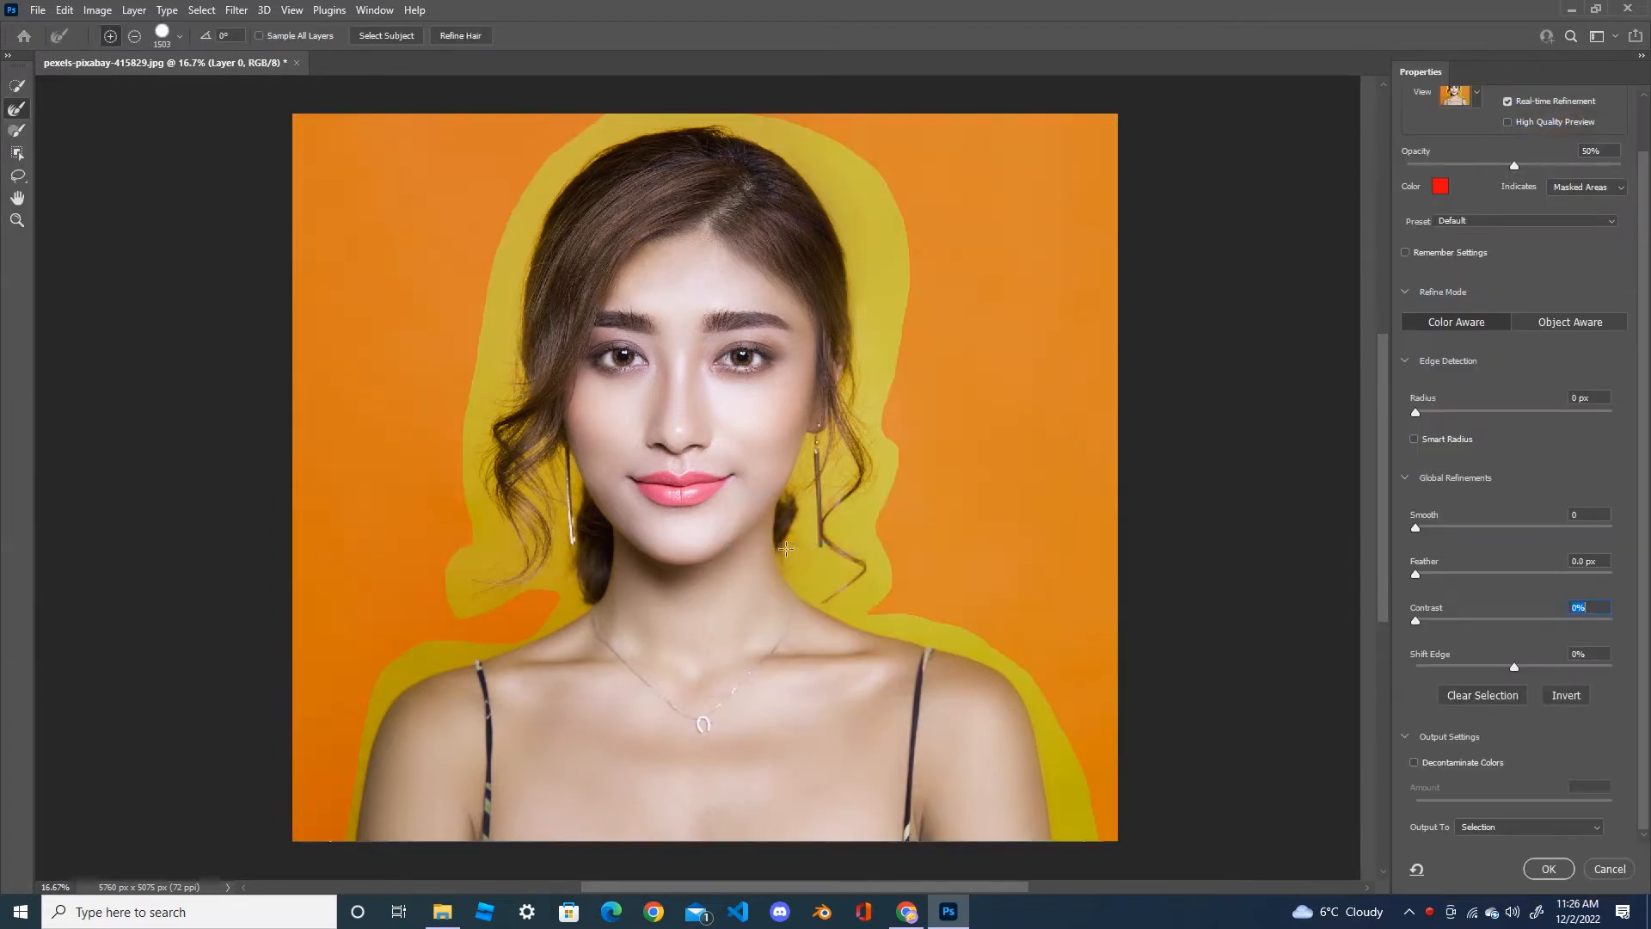
Step: Brush over the yellow fringe around the hair, neck and both shoulders with the Refine Edge Brush to tighten the selection
{"action": "left_click", "coordinate": [16, 115]}
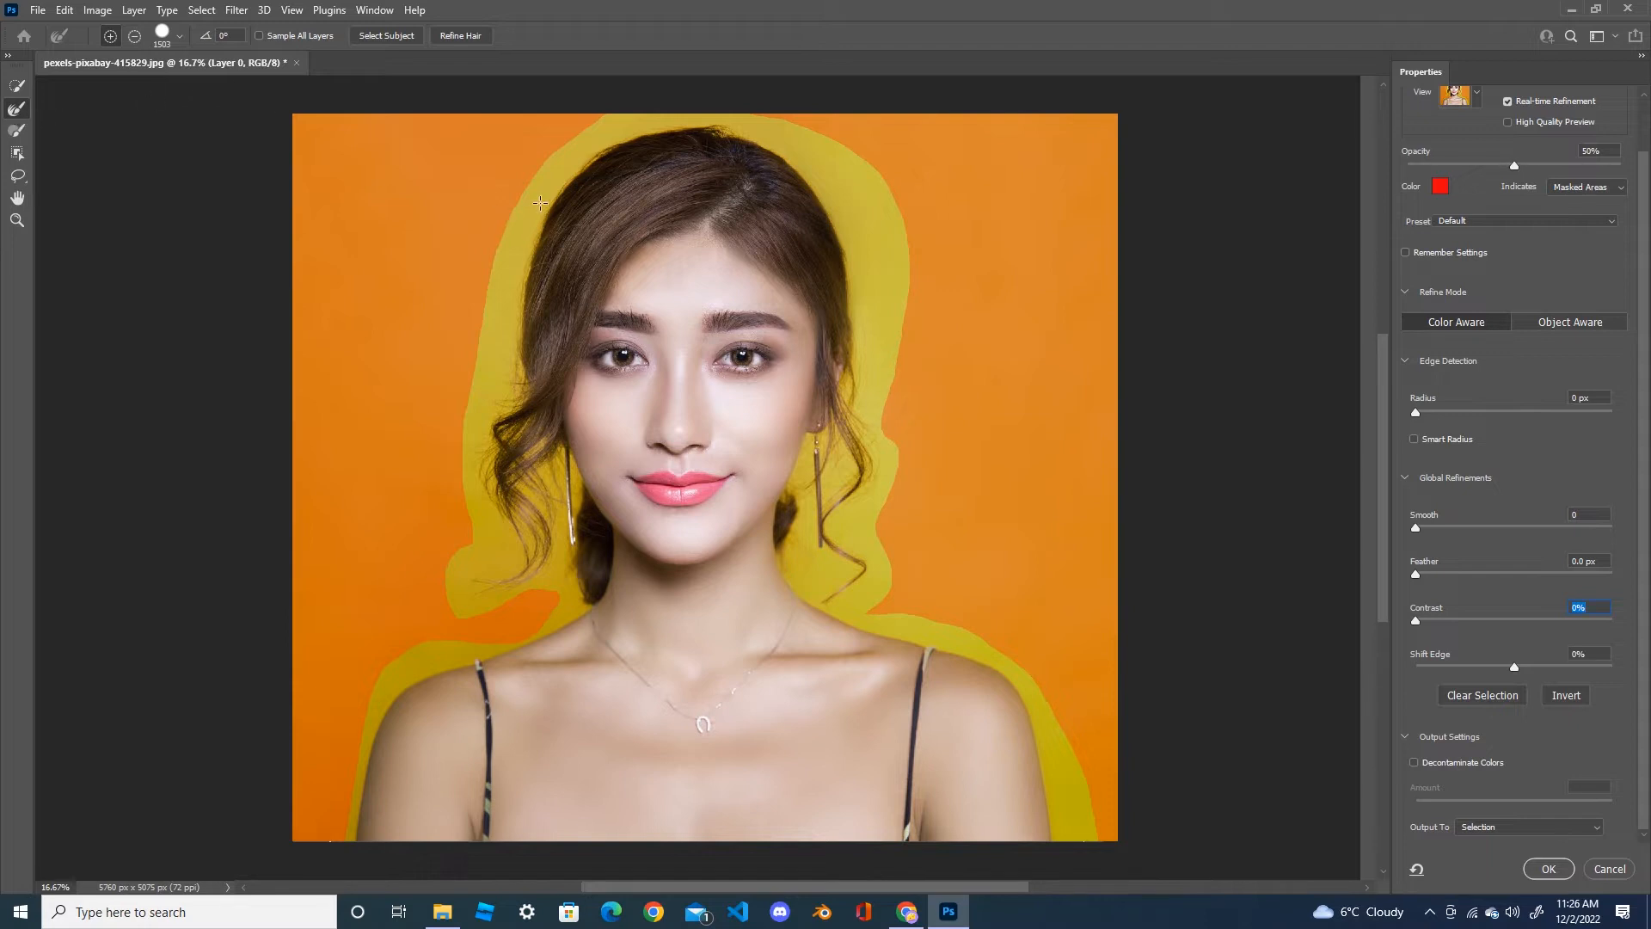
{"action": "mouse_move", "coordinate": [660, 115]}
{"action": "left_mouse_down"}
{"action": "mouse_move", "coordinate": [561, 158]}
{"action": "mouse_move", "coordinate": [522, 215]}
{"action": "mouse_move", "coordinate": [469, 477]}
{"action": "mouse_move", "coordinate": [476, 537]}
{"action": "mouse_move", "coordinate": [505, 561]}
{"action": "mouse_move", "coordinate": [389, 628]}
{"action": "mouse_move", "coordinate": [307, 817]}
{"action": "left_mouse_up"}
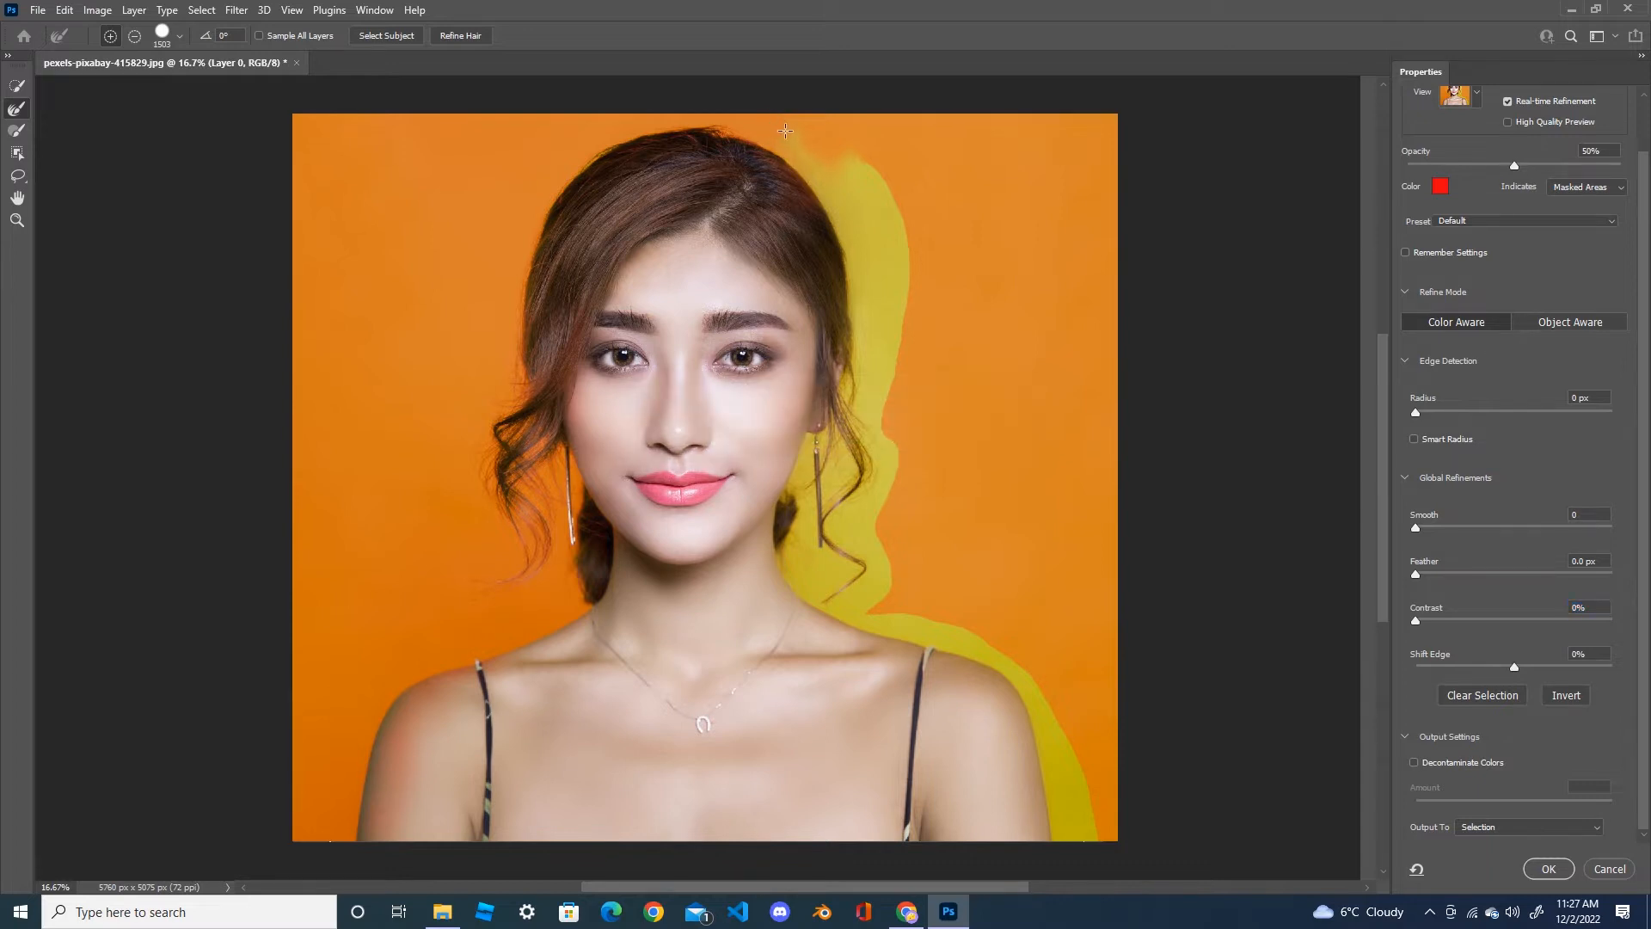
{"action": "mouse_move", "coordinate": [824, 149]}
{"action": "left_mouse_down"}
{"action": "mouse_move", "coordinate": [865, 217]}
{"action": "mouse_move", "coordinate": [879, 323]}
{"action": "mouse_move", "coordinate": [849, 535]}
{"action": "mouse_move", "coordinate": [911, 621]}
{"action": "mouse_move", "coordinate": [1065, 688]}
{"action": "mouse_move", "coordinate": [1087, 783]}
{"action": "left_mouse_up"}
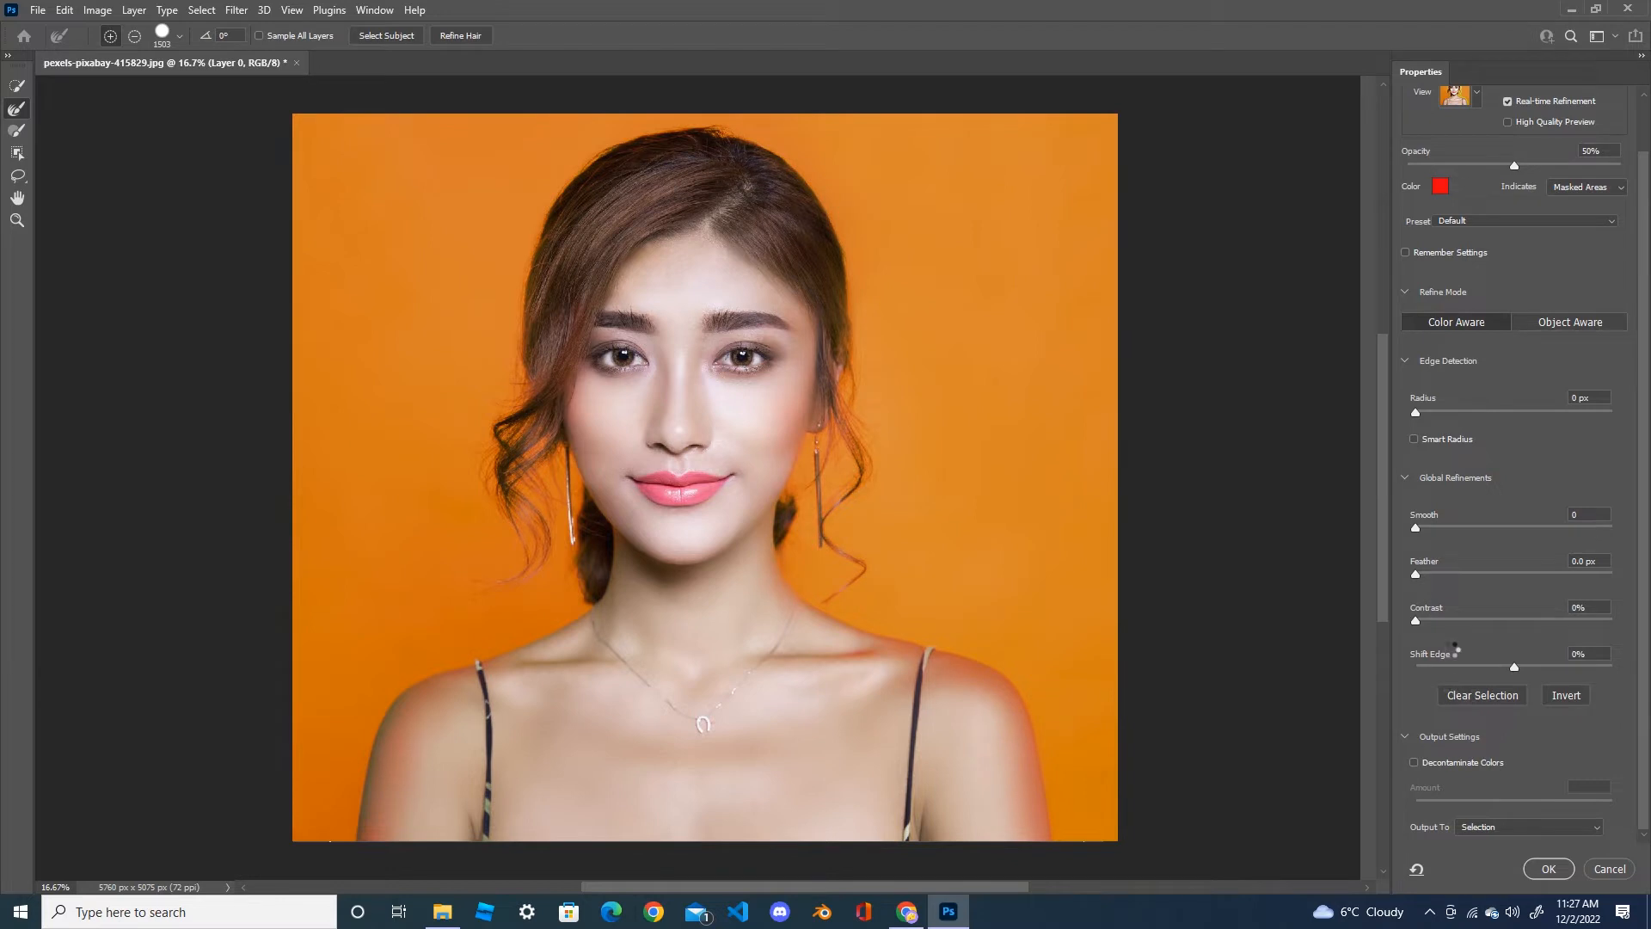
Step: Set the global refinements to Smooth 4, Feather 0.2 px and Contrast 2%, and output the result as a selection
{"action": "left_click", "coordinate": [1416, 619]}
{"action": "left_click_drag", "start_coordinate": [1562, 529], "coordinate": [1624, 534]}
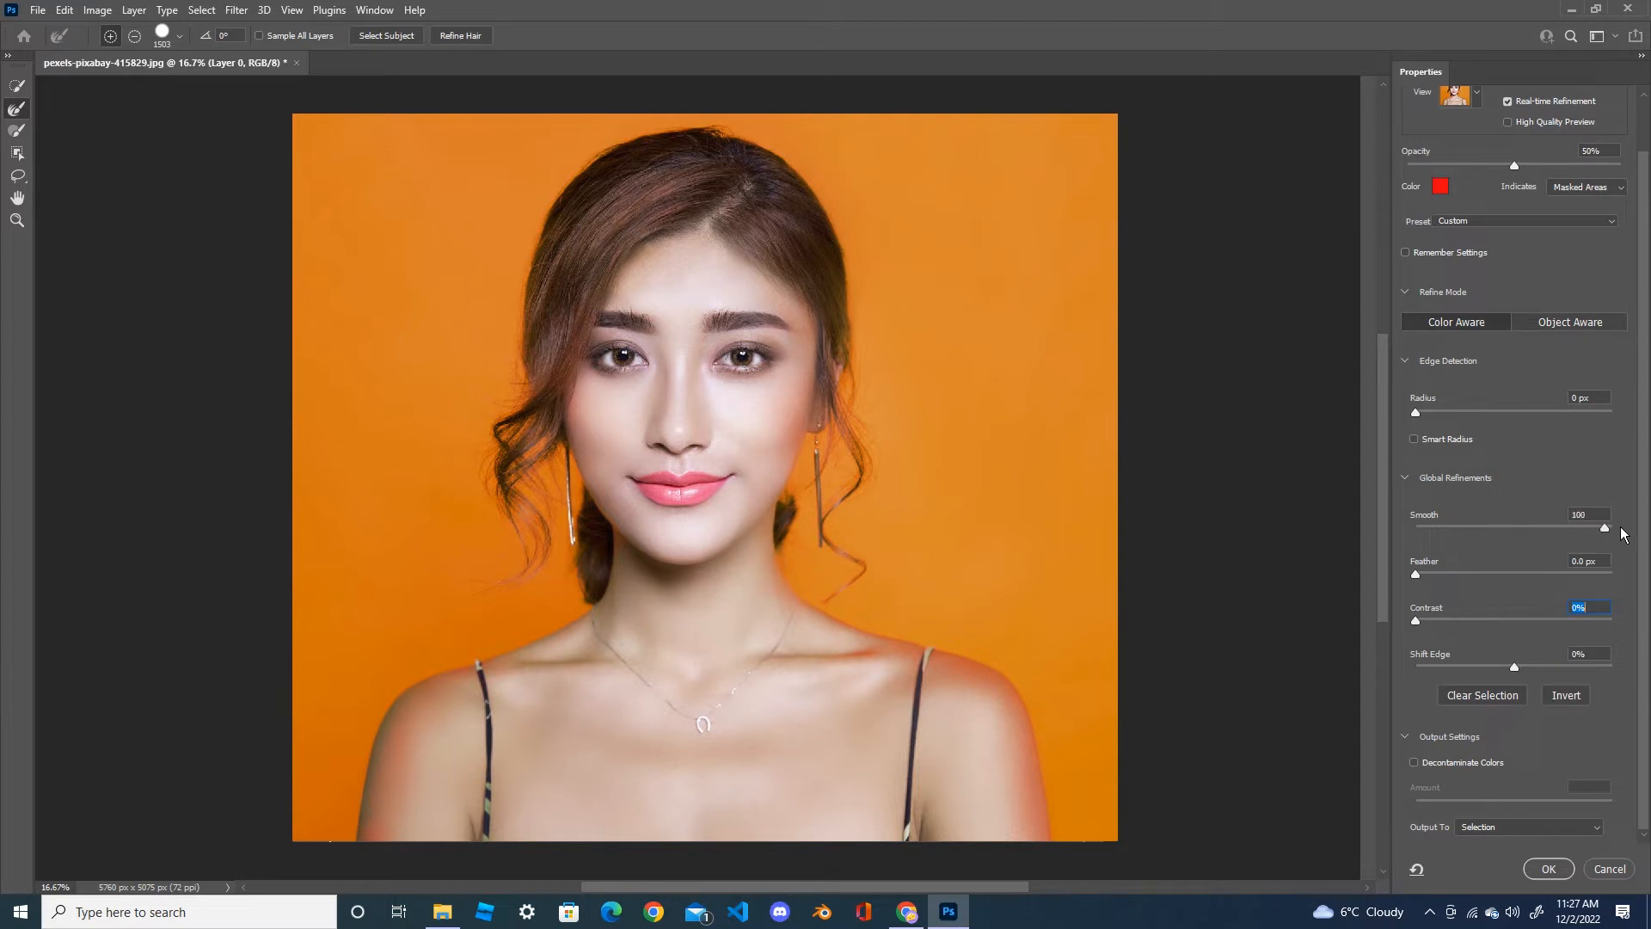
{"action": "left_click", "coordinate": [1416, 528]}
{"action": "left_click_drag", "start_coordinate": [1422, 528], "coordinate": [1425, 532]}
{"action": "left_click", "coordinate": [1449, 578]}
{"action": "left_click", "coordinate": [1431, 575]}
{"action": "left_click_drag", "start_coordinate": [1426, 574], "coordinate": [1419, 619]}
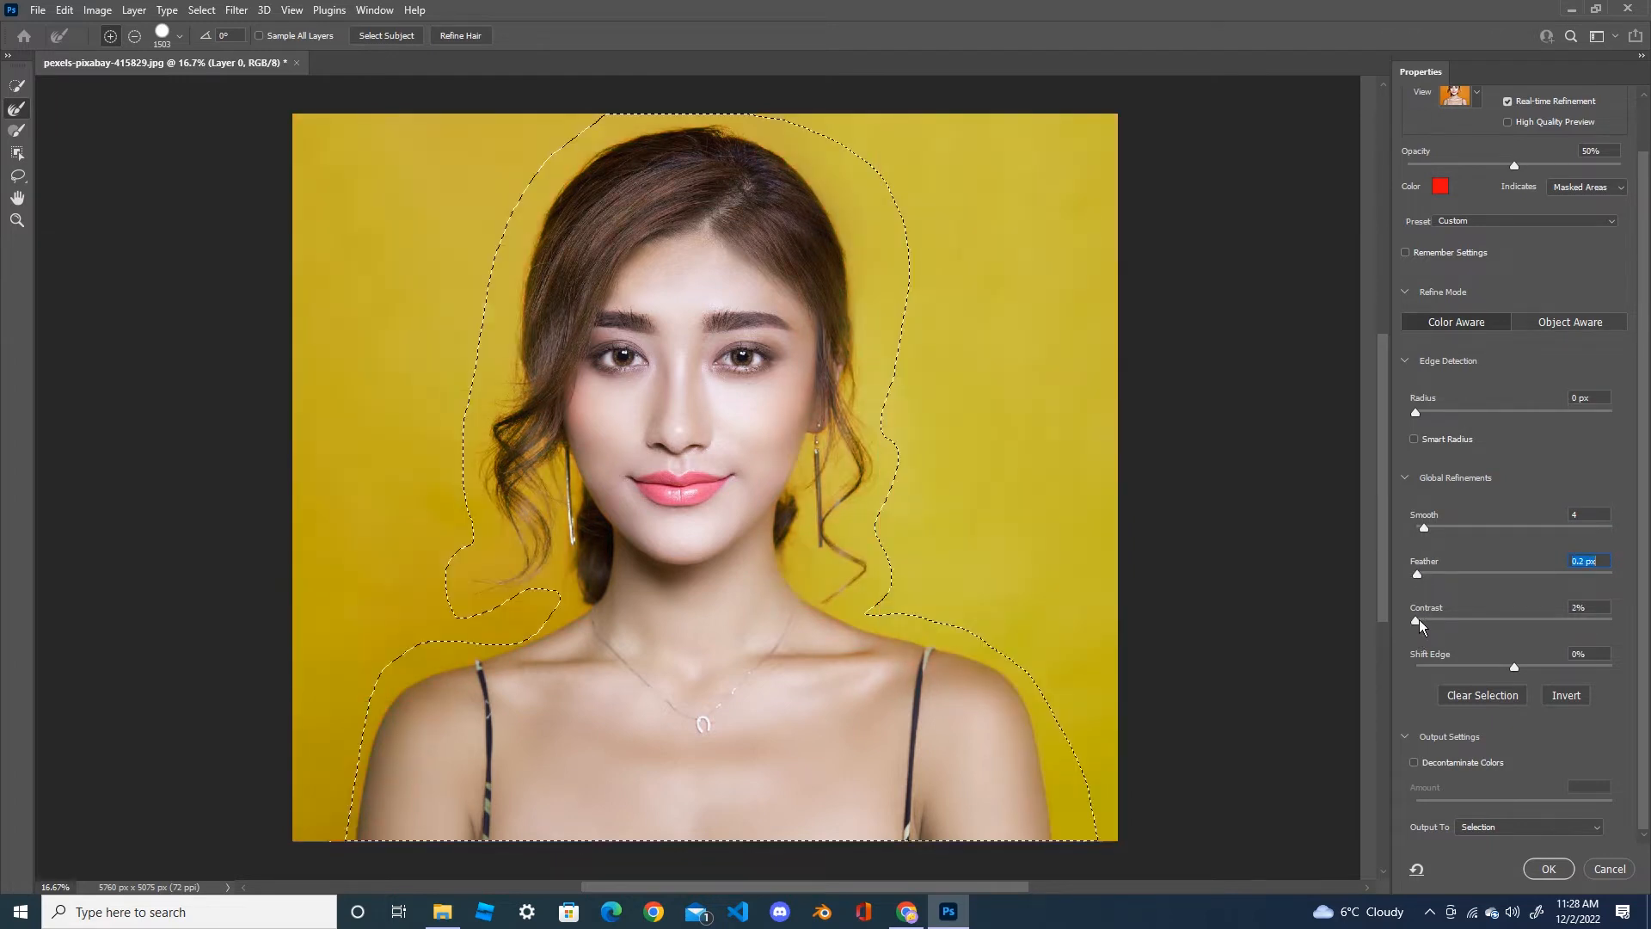
{"action": "left_click", "coordinate": [1554, 869]}
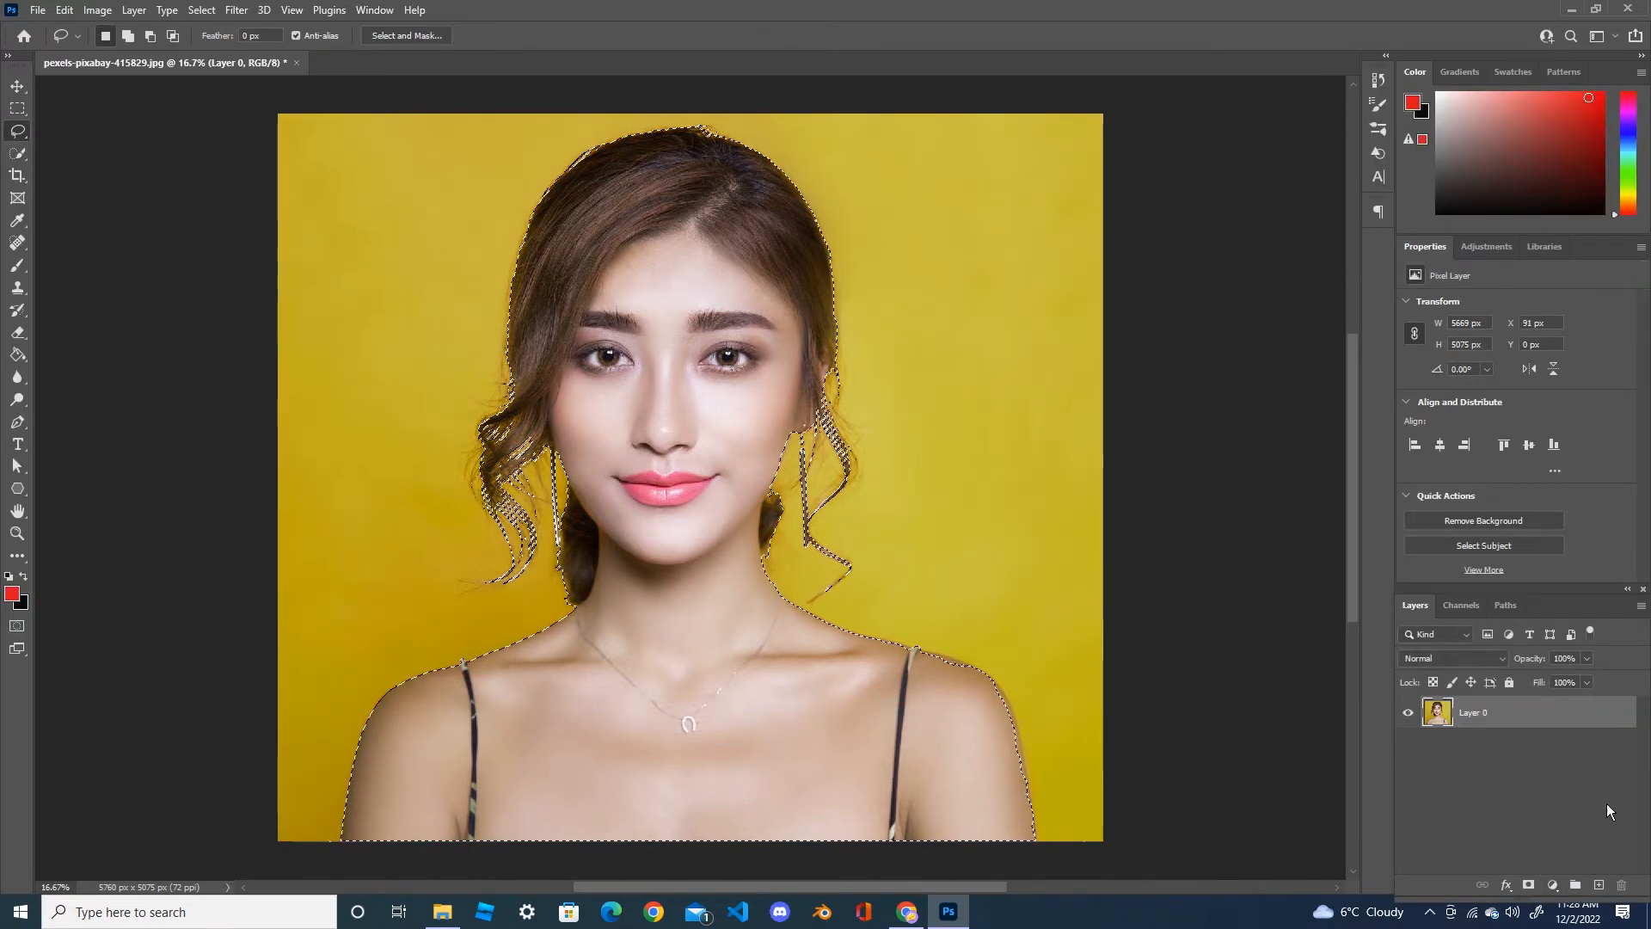
Step: Add a Solid Color fill layer from the selection in bright red, fb0202
{"action": "left_click", "coordinate": [1554, 886]}
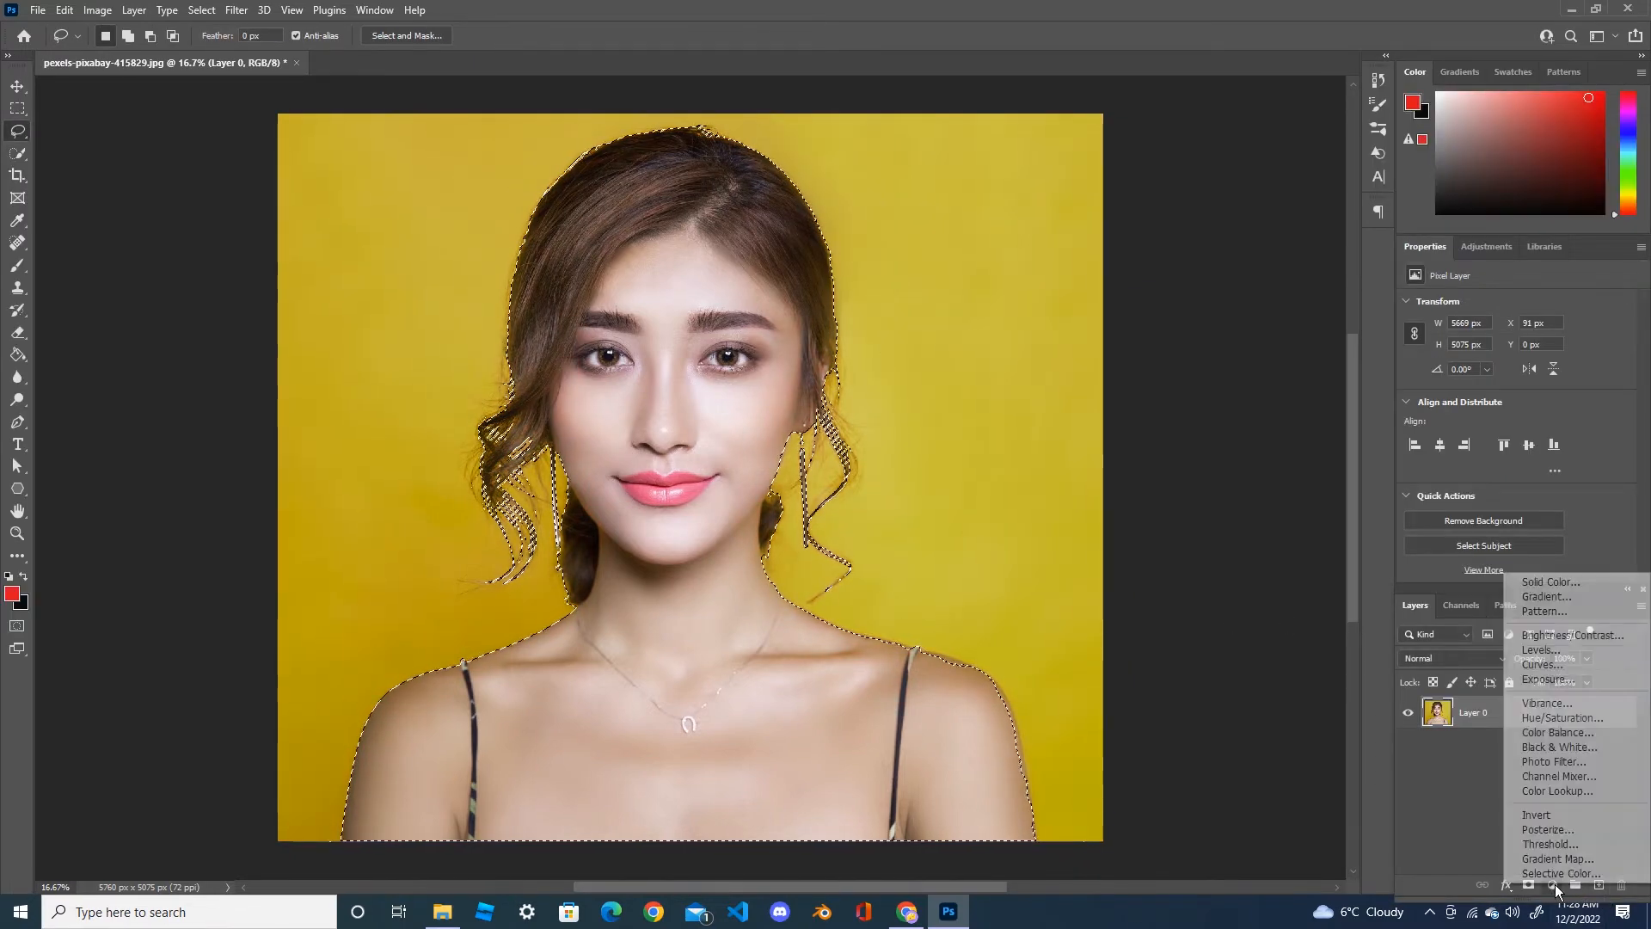
{"action": "left_click", "coordinate": [1544, 582]}
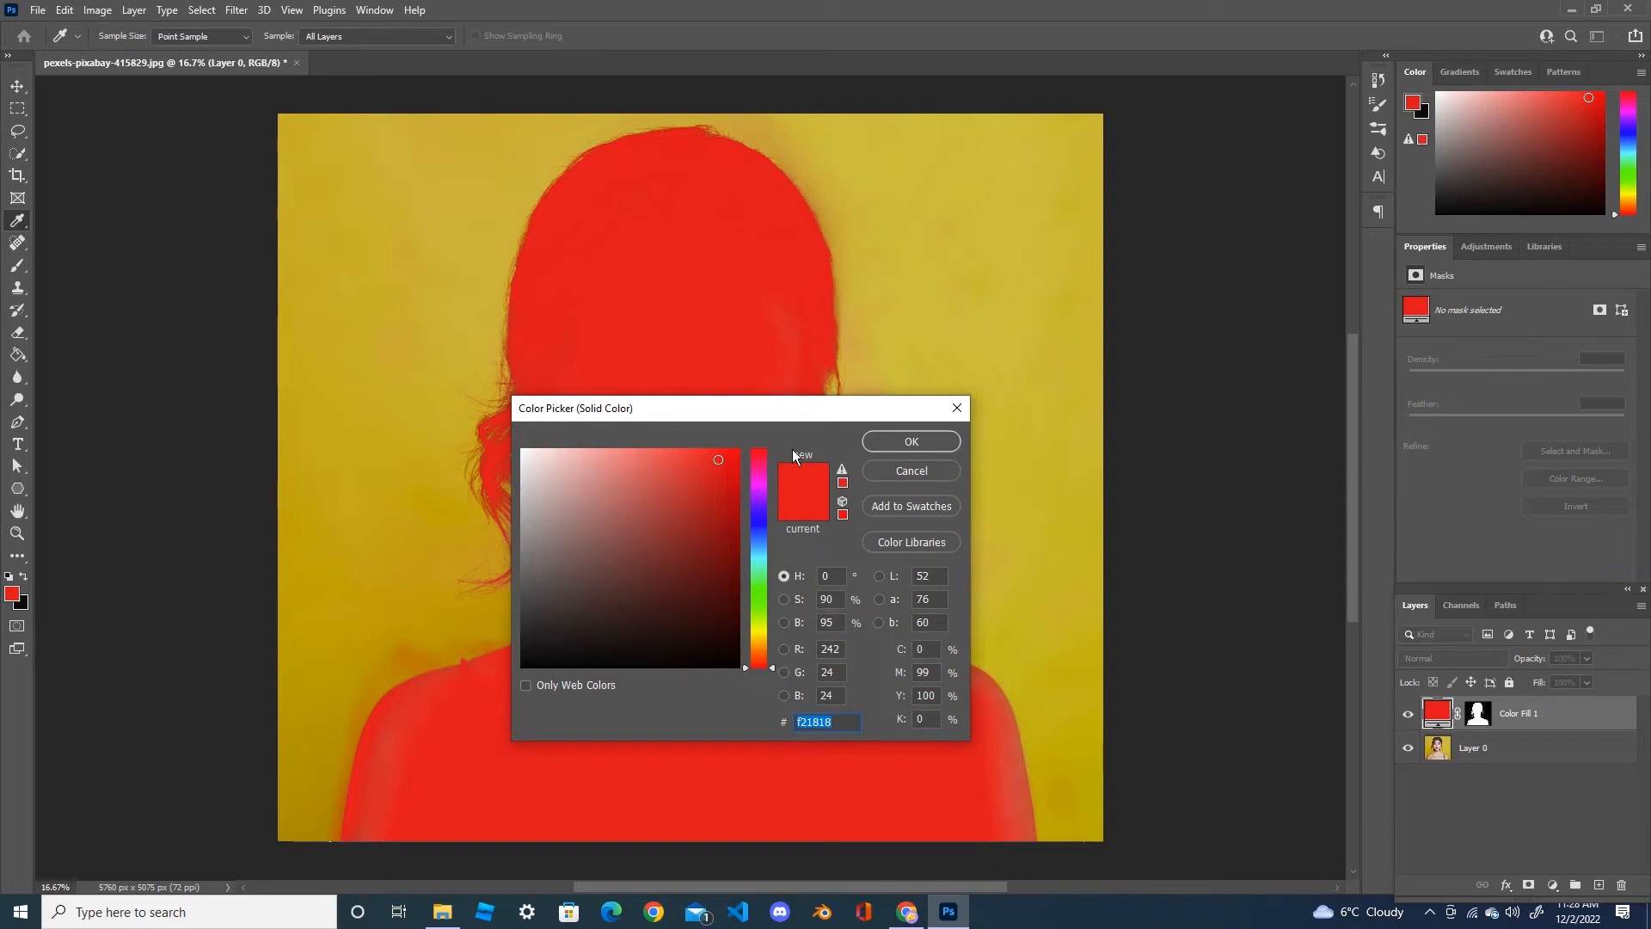
{"action": "left_click_drag", "start_coordinate": [720, 459], "coordinate": [739, 448]}
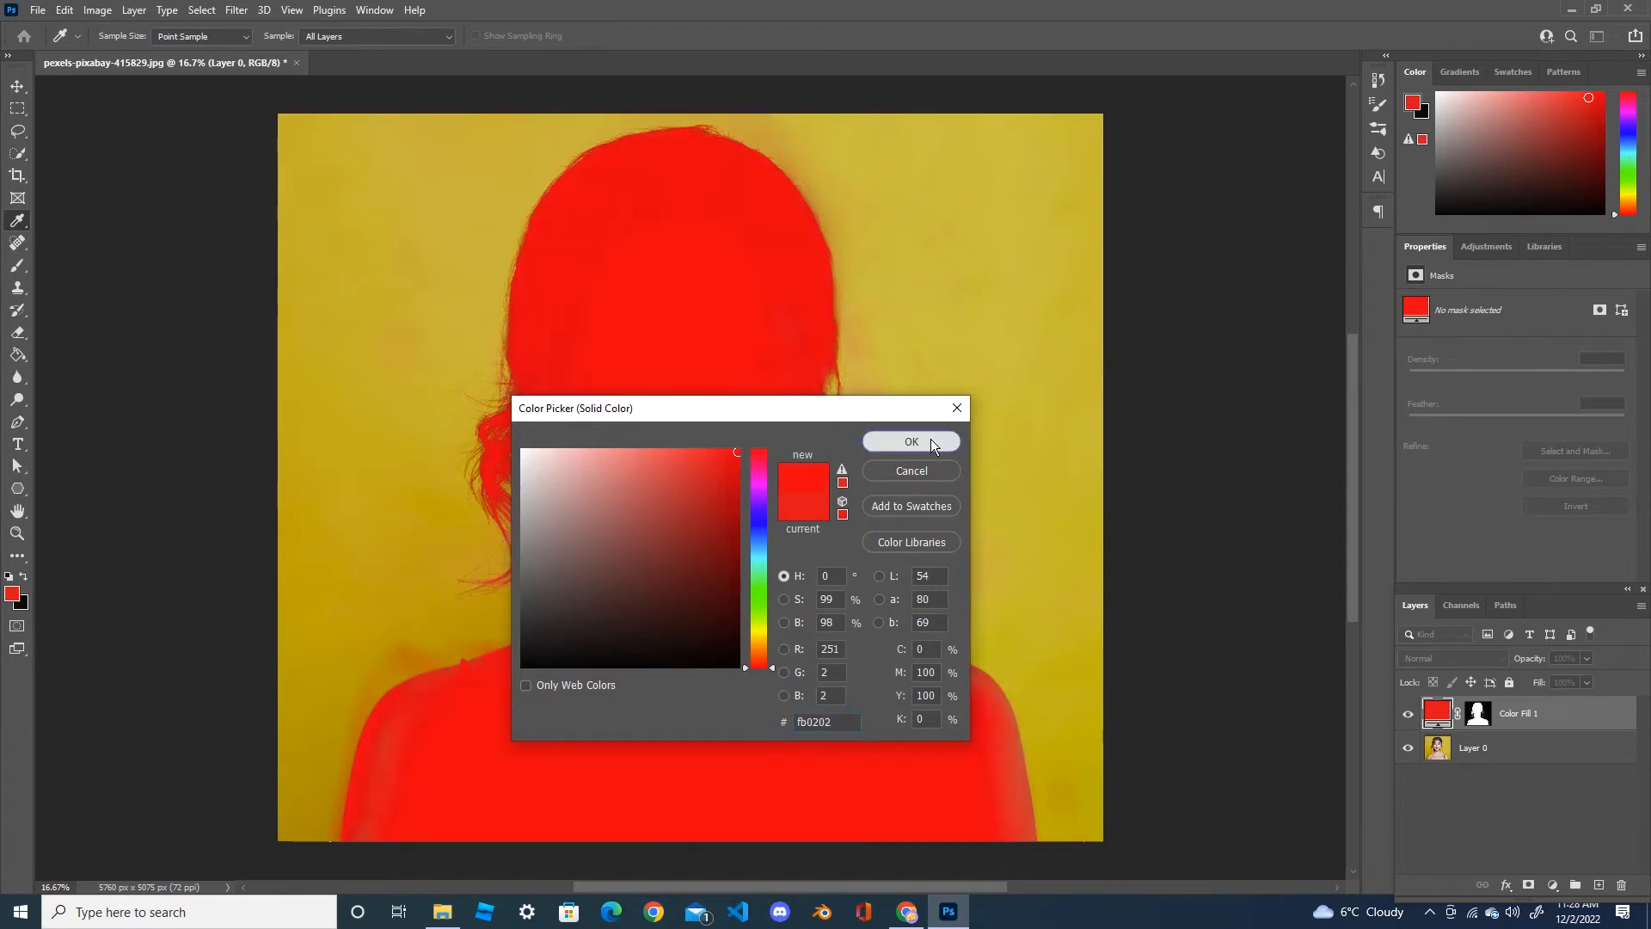
{"action": "left_click", "coordinate": [932, 442]}
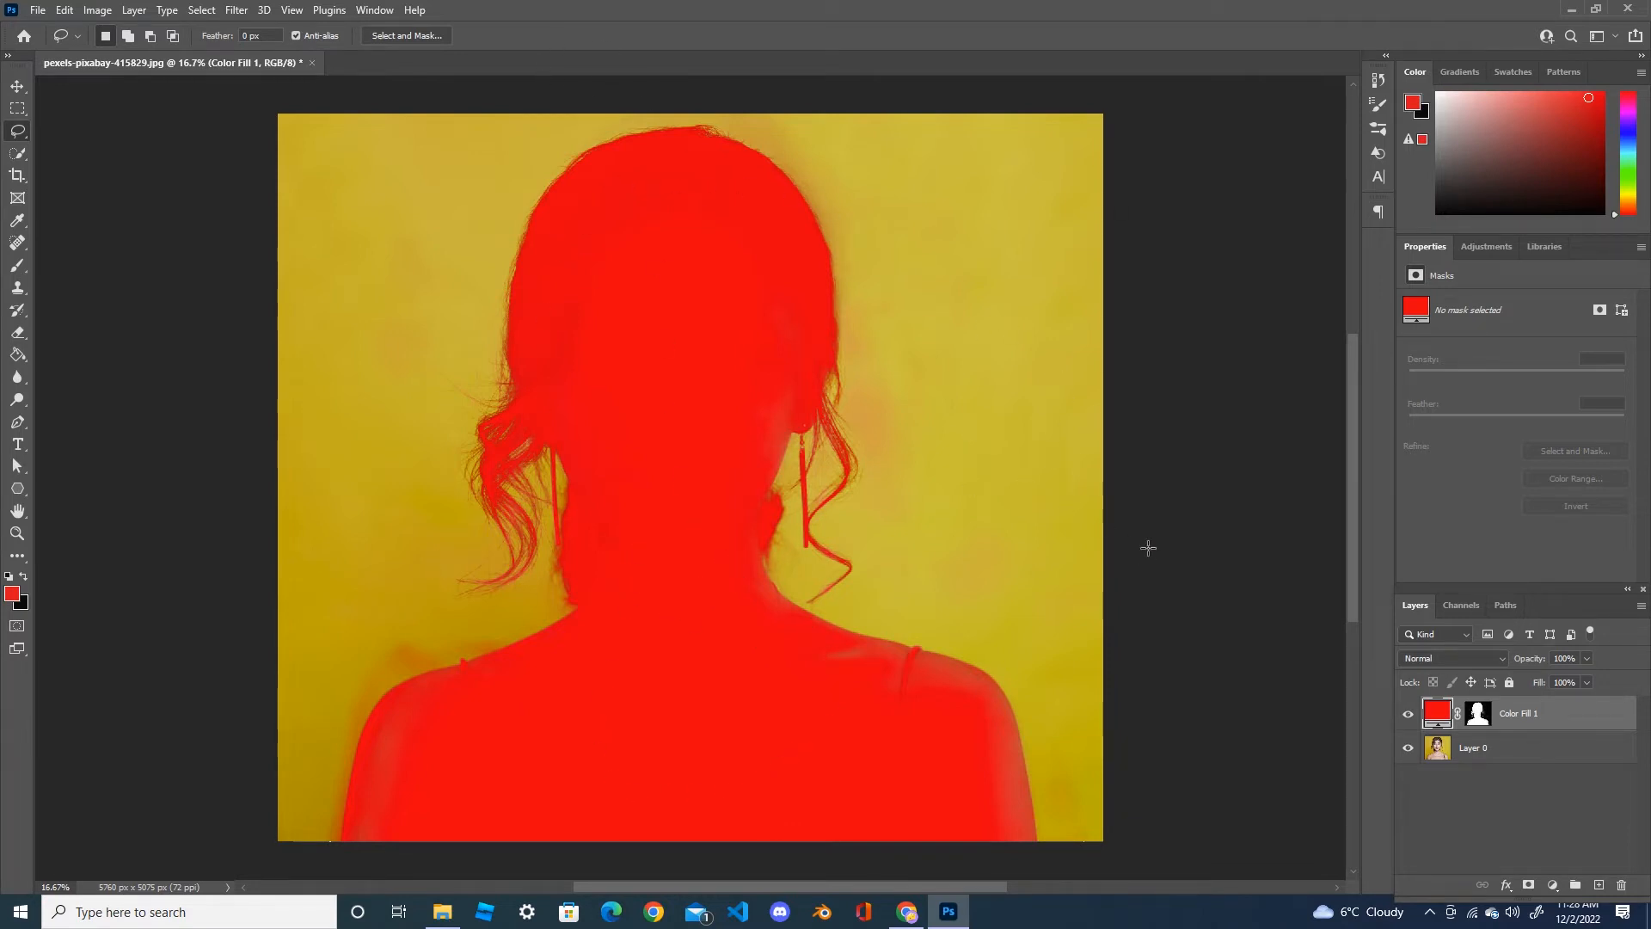
Step: Invert the fill layer's mask so the color covers the background, and set the layer's blend mode to Multiply
{"action": "left_click", "coordinate": [1477, 719]}
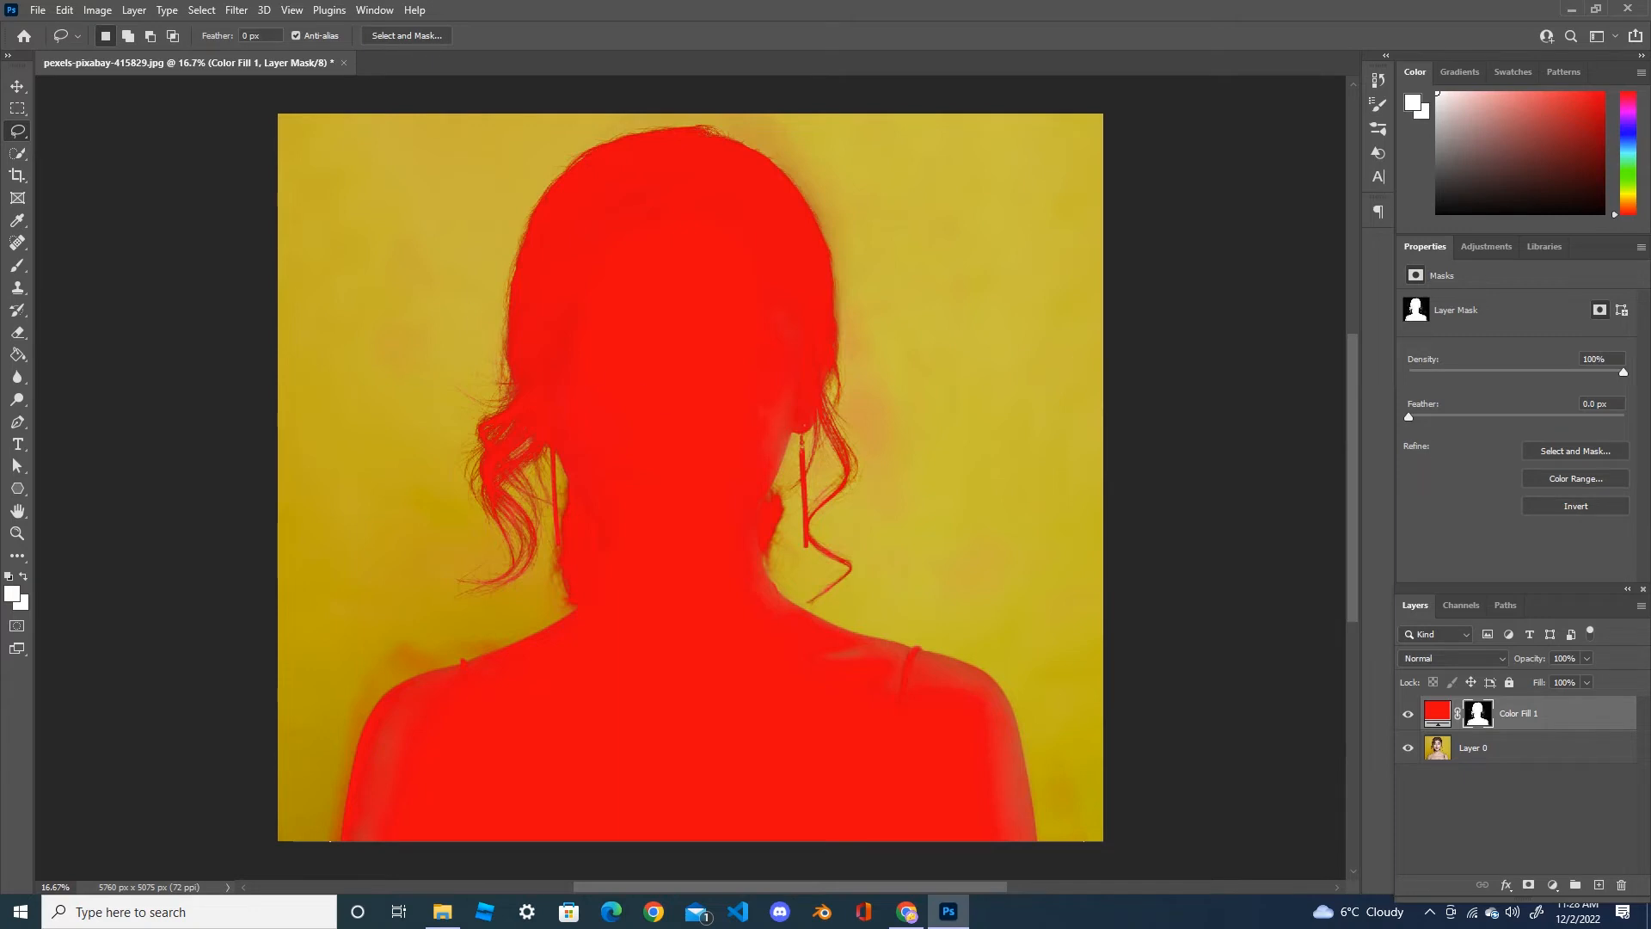
{"action": "left_click", "coordinate": [97, 10]}
{"action": "mouse_move", "coordinate": [109, 58]}
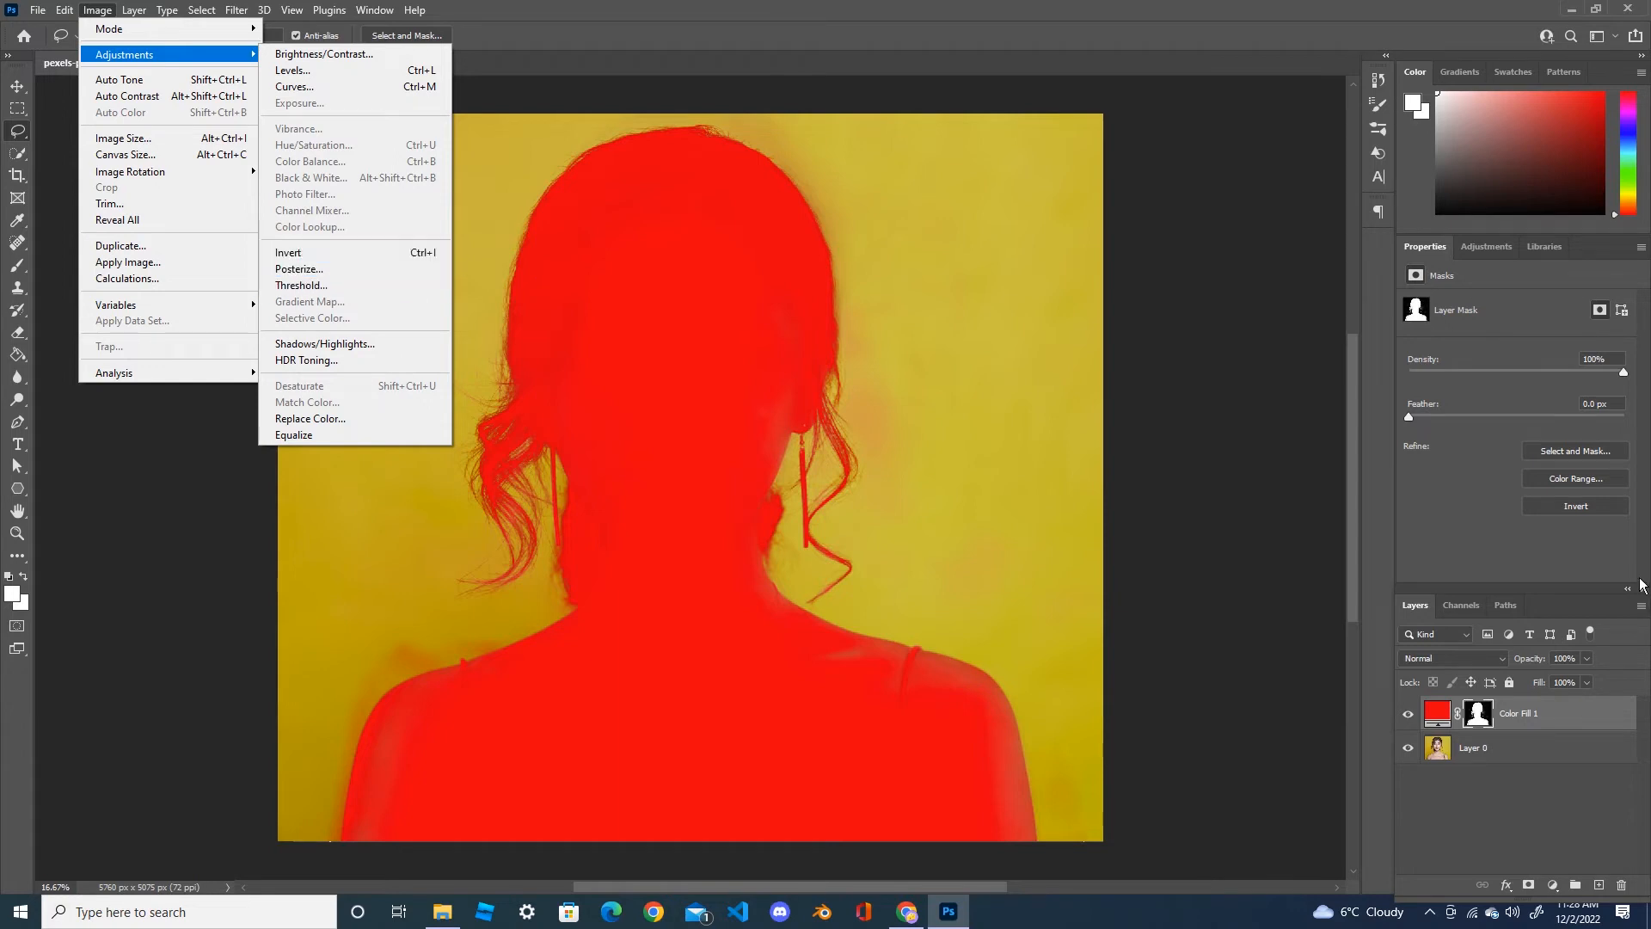
{"action": "left_click", "coordinate": [1582, 507]}
{"action": "left_click", "coordinate": [1583, 508]}
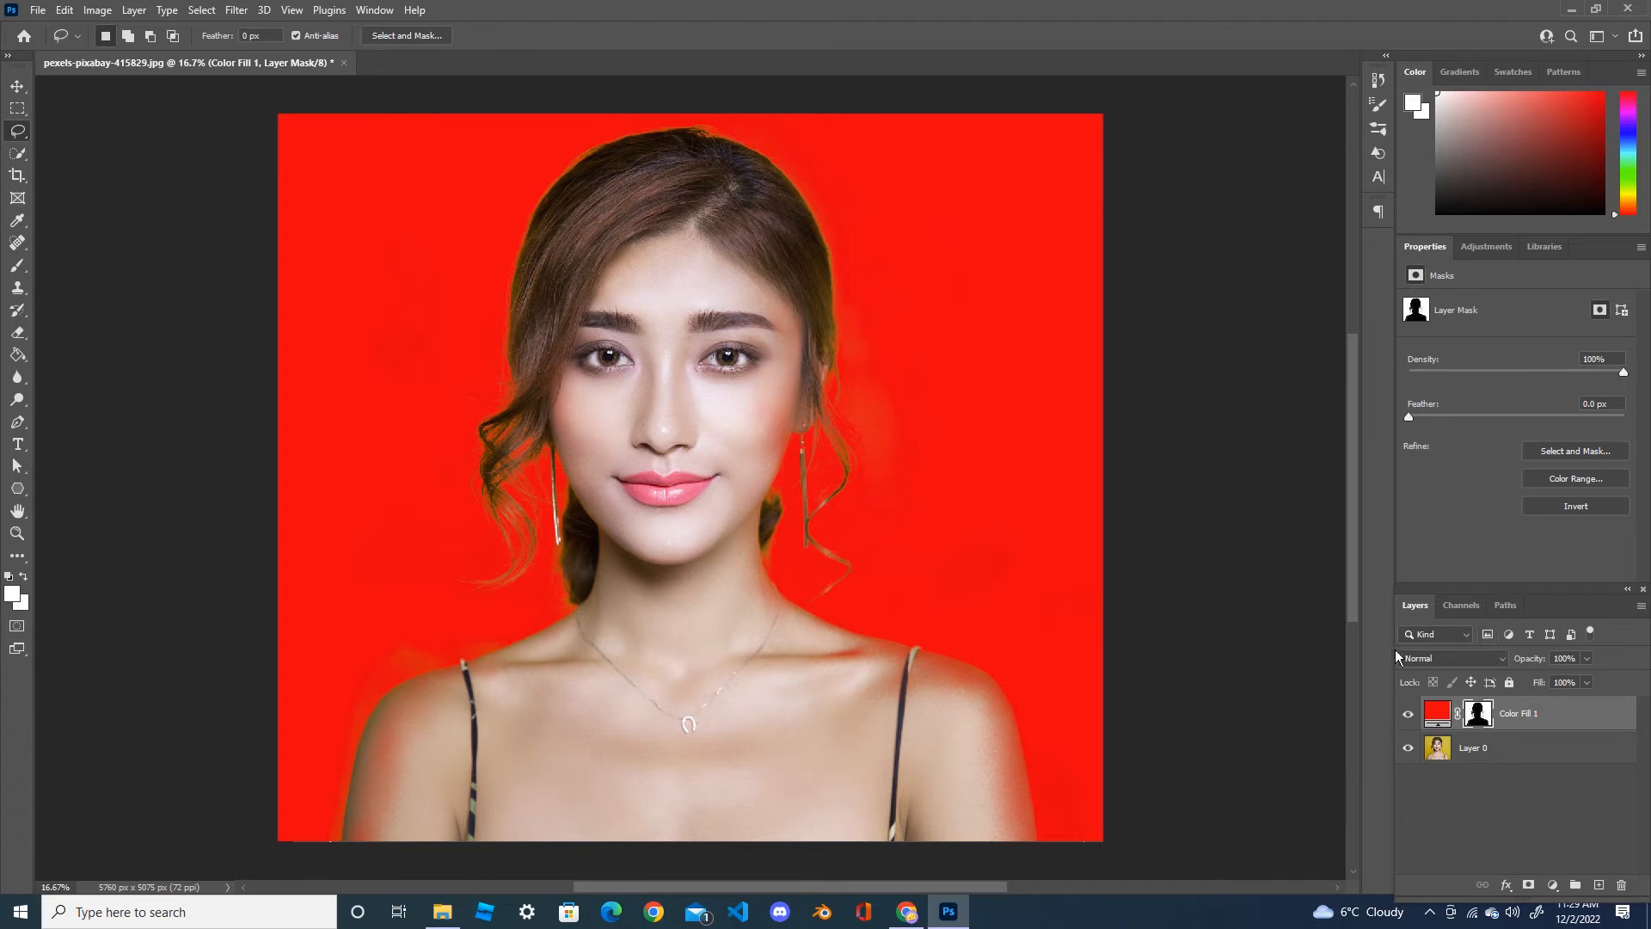
{"action": "left_click", "coordinate": [1505, 658]}
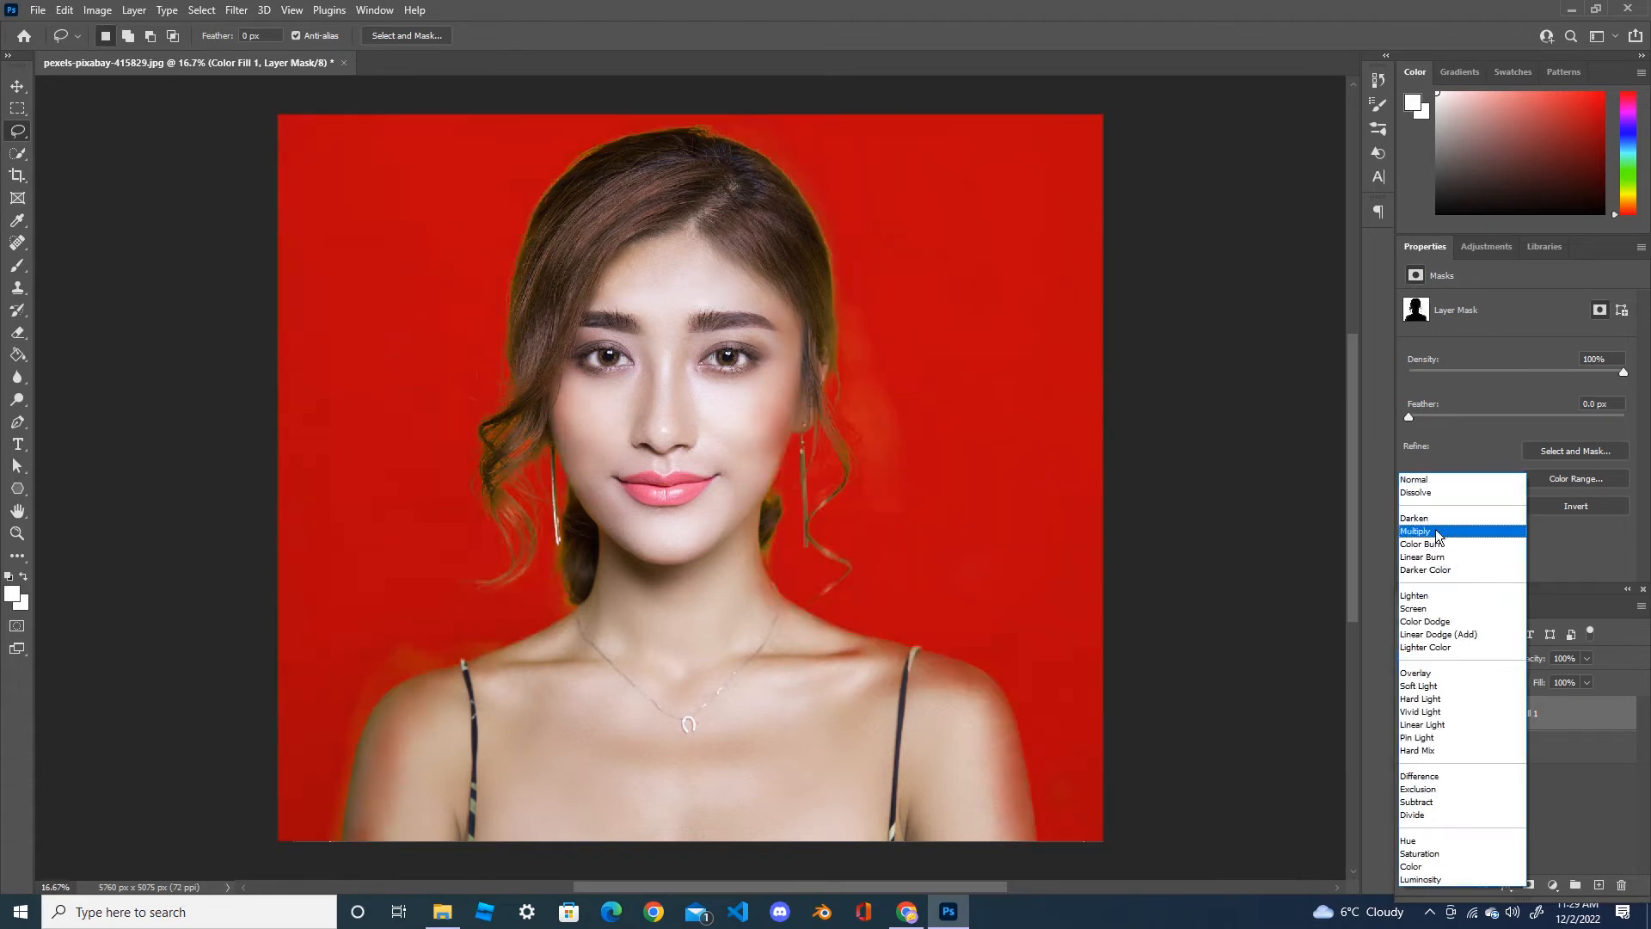
{"action": "left_click", "coordinate": [1435, 533]}
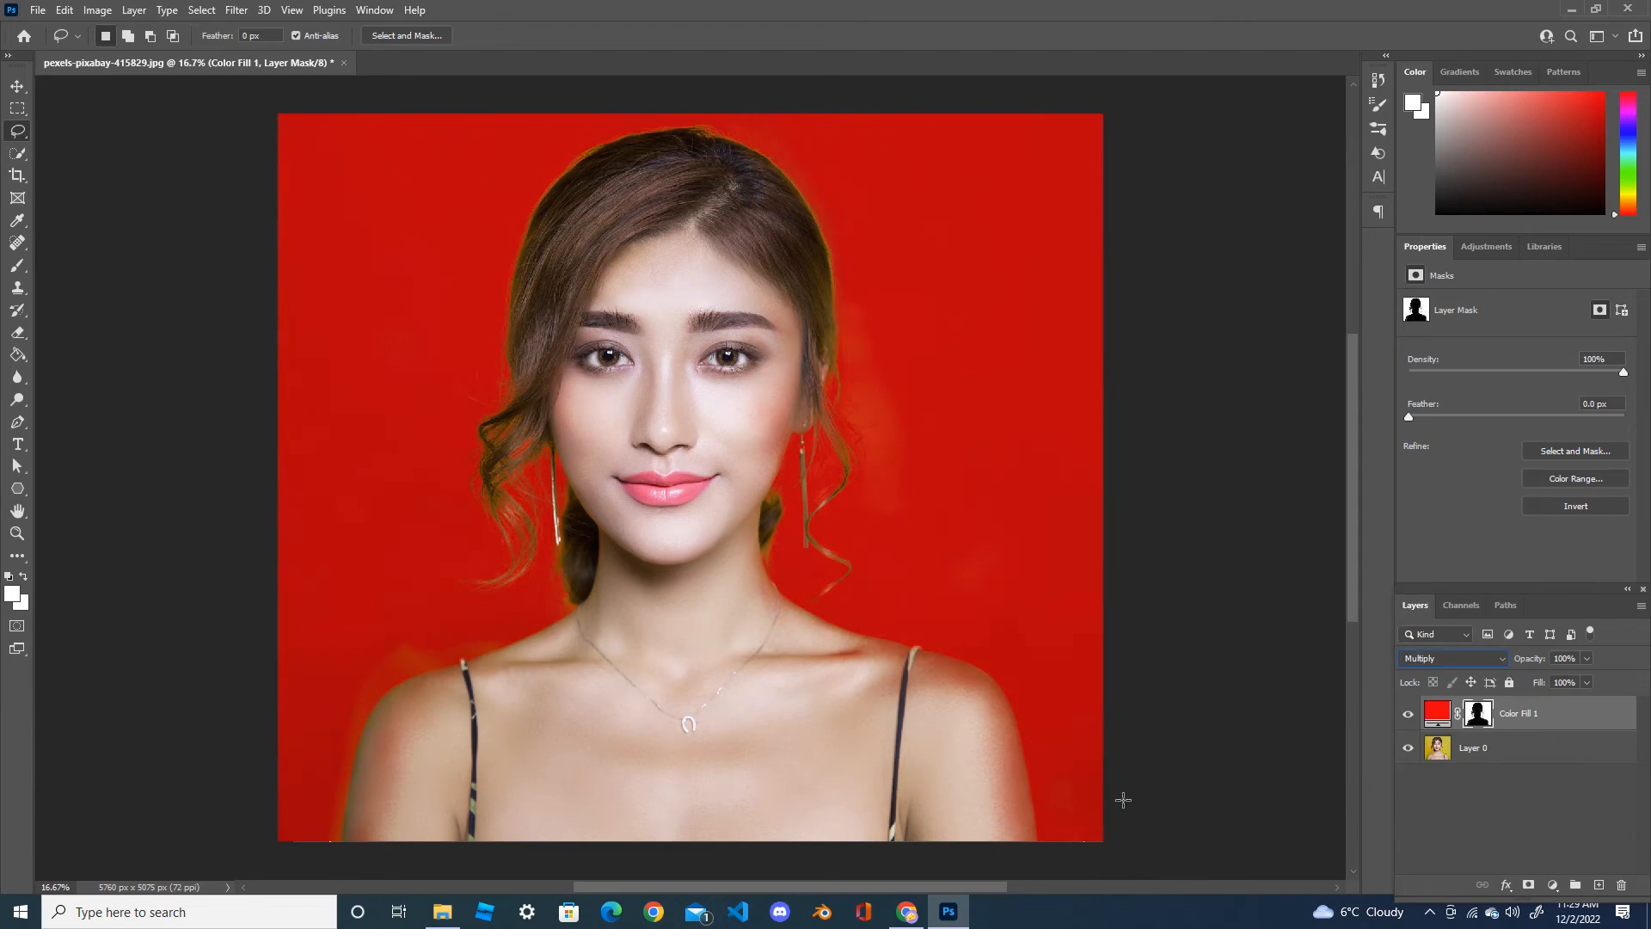
Step: Try green 77fb02 and blue 1902fb as the fill layer's color, keeping the color picker clear of the portrait
{"action": "double_click", "coordinate": [1439, 716]}
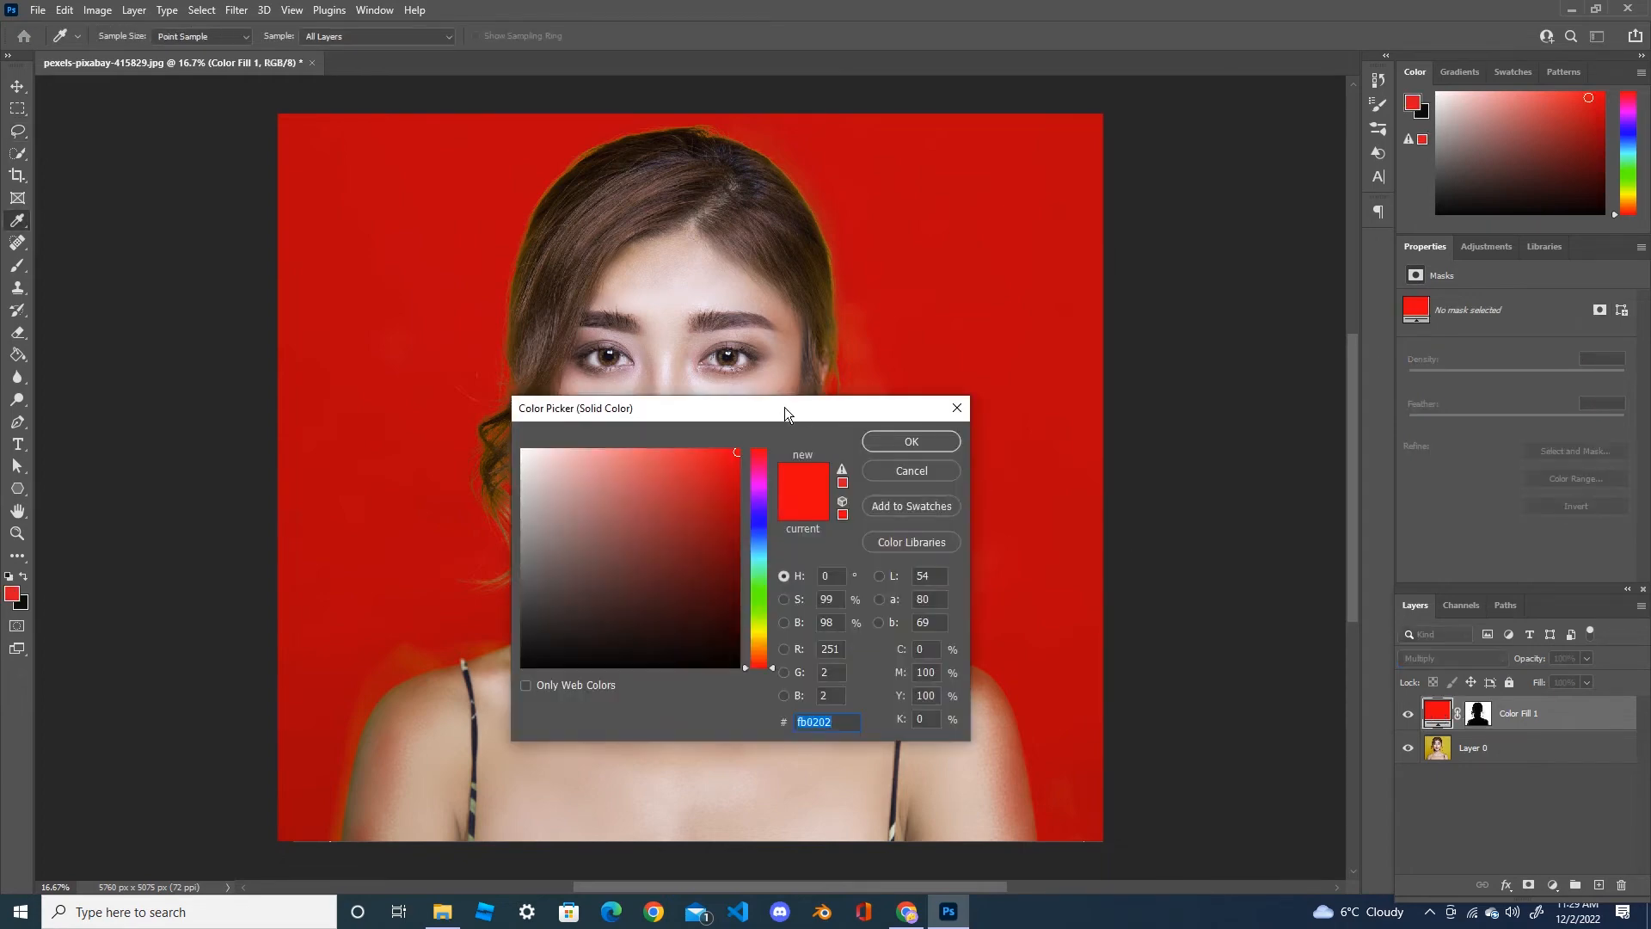
{"action": "left_click_drag", "start_coordinate": [784, 410], "coordinate": [765, 487]}
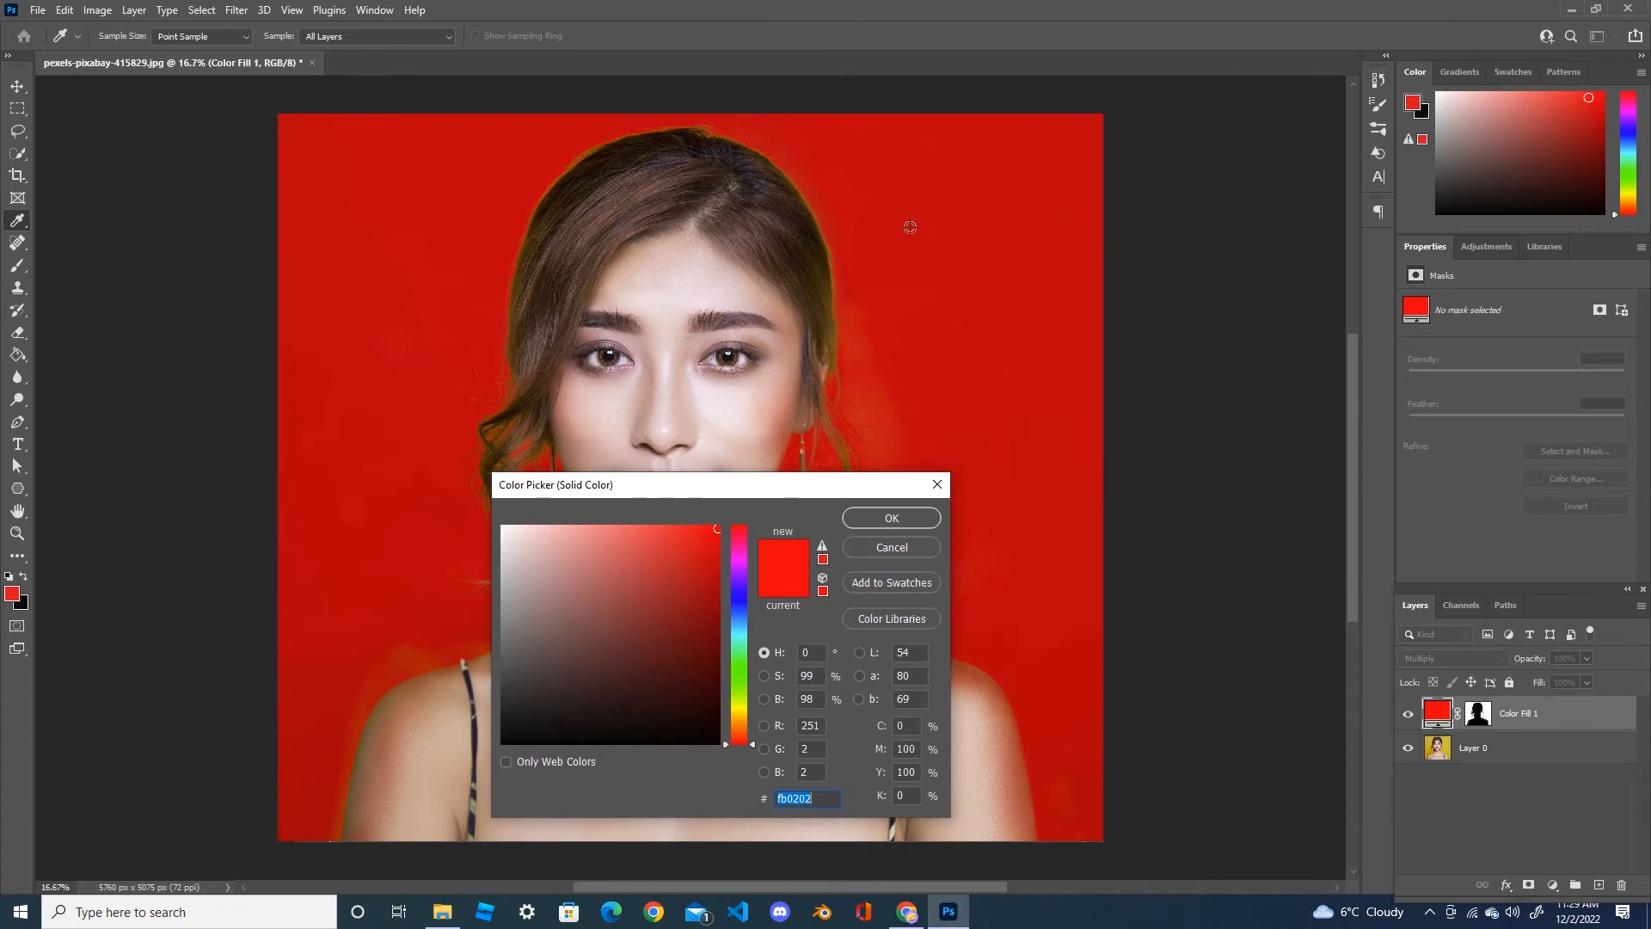
{"action": "left_click", "coordinate": [740, 689]}
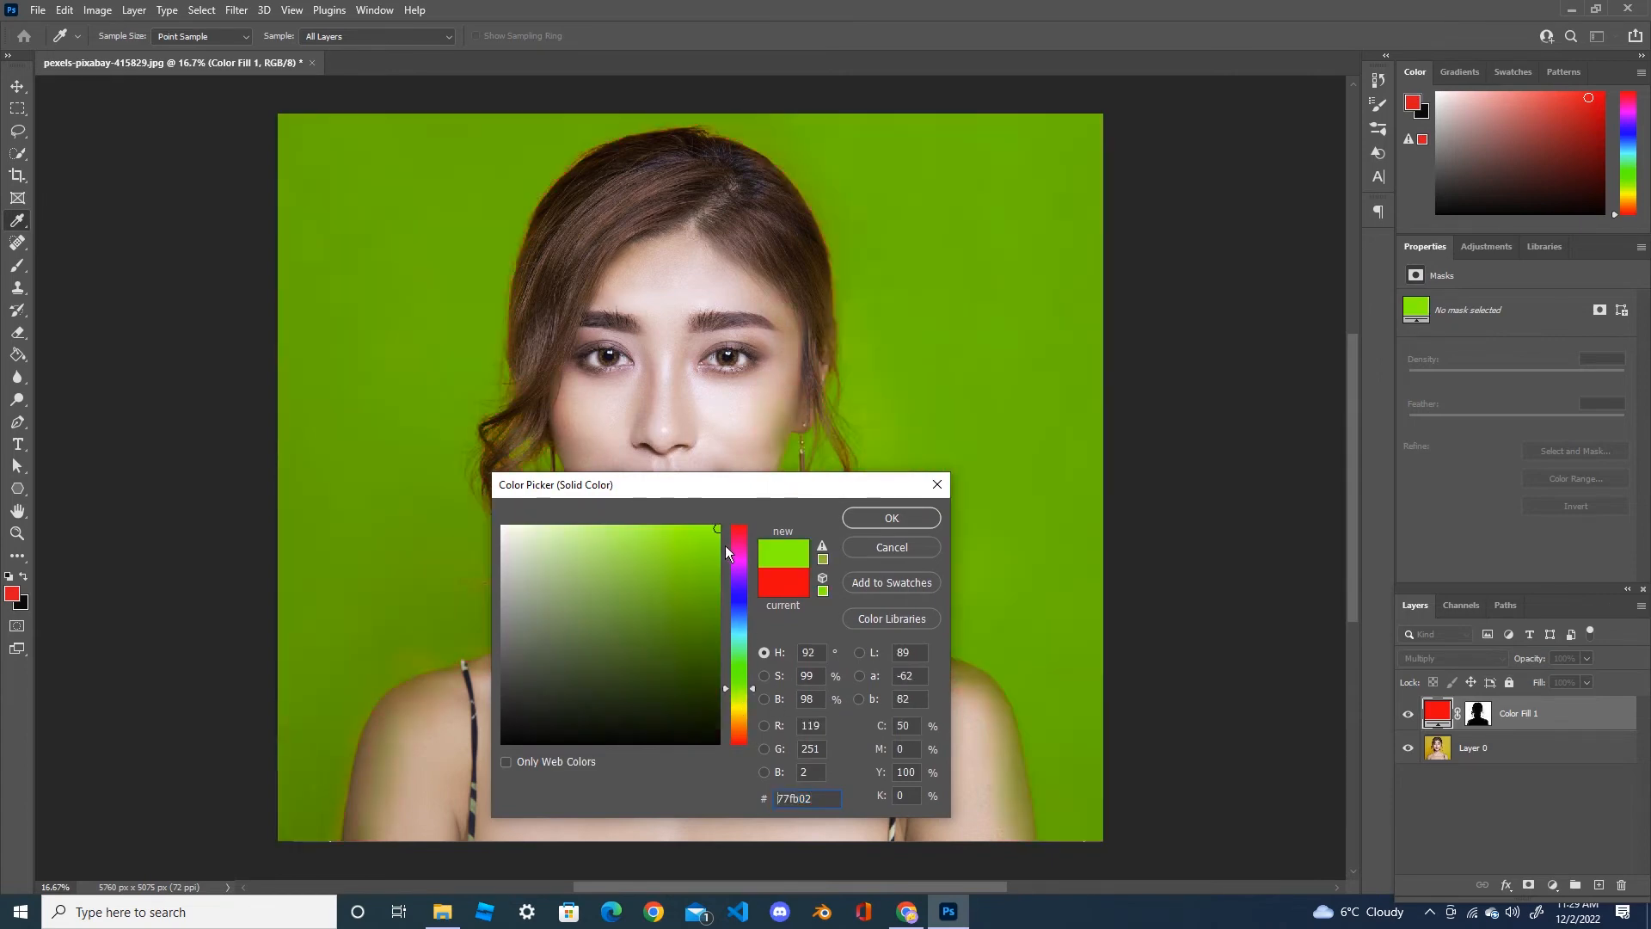
{"action": "left_click_drag", "start_coordinate": [752, 483], "coordinate": [1266, 296]}
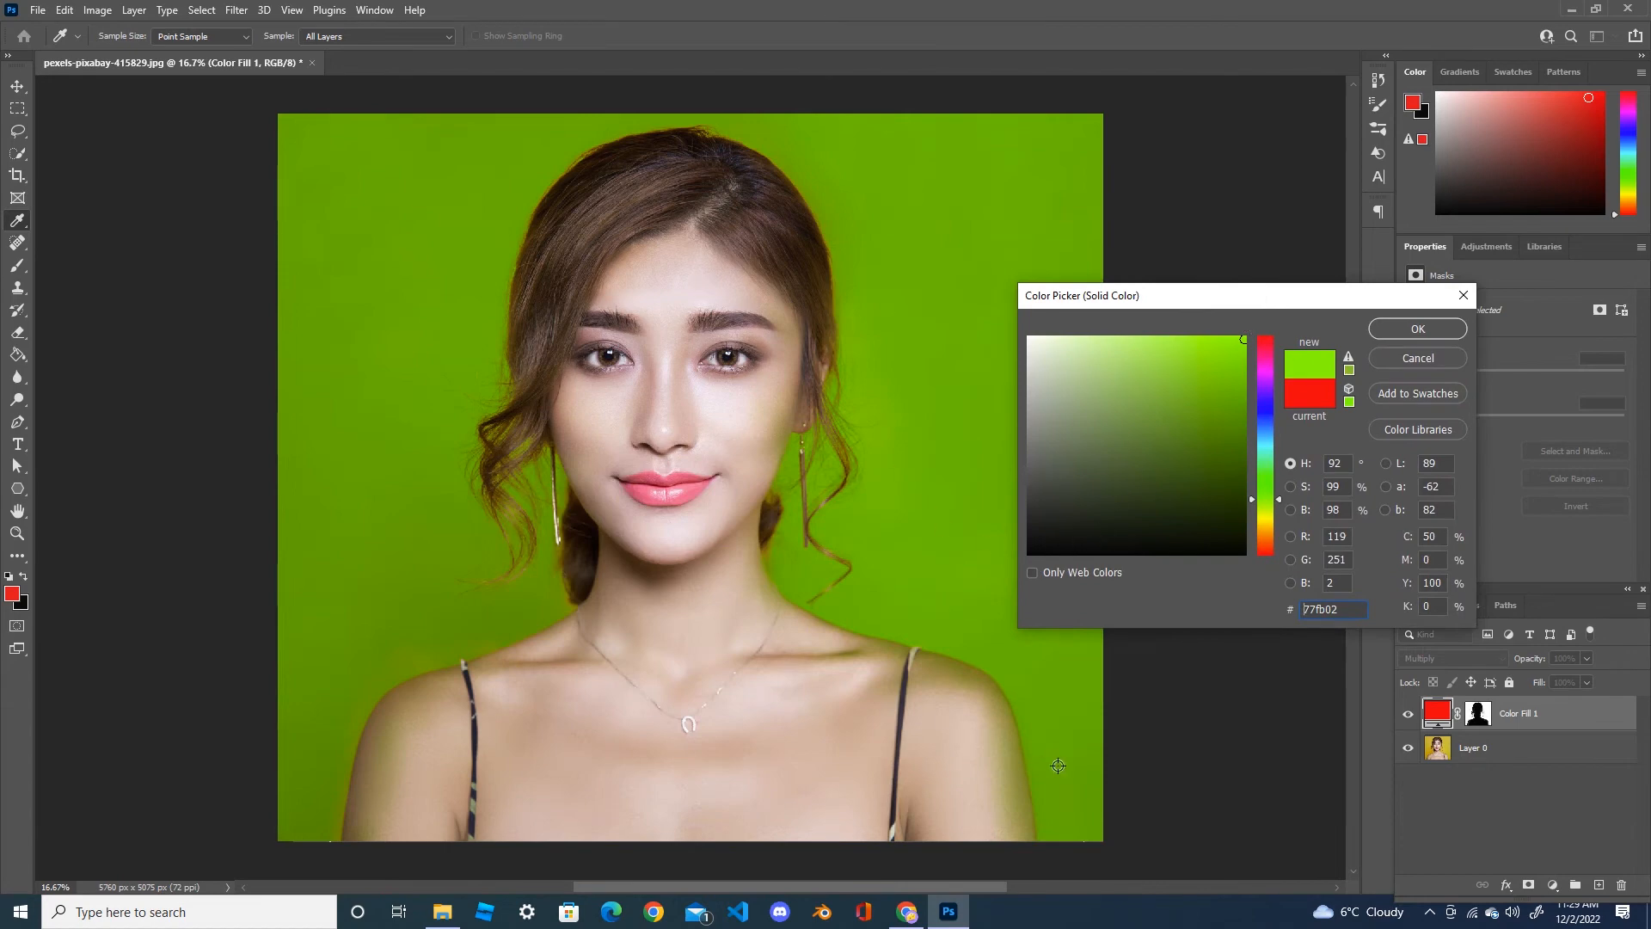
{"action": "left_click", "coordinate": [1265, 406]}
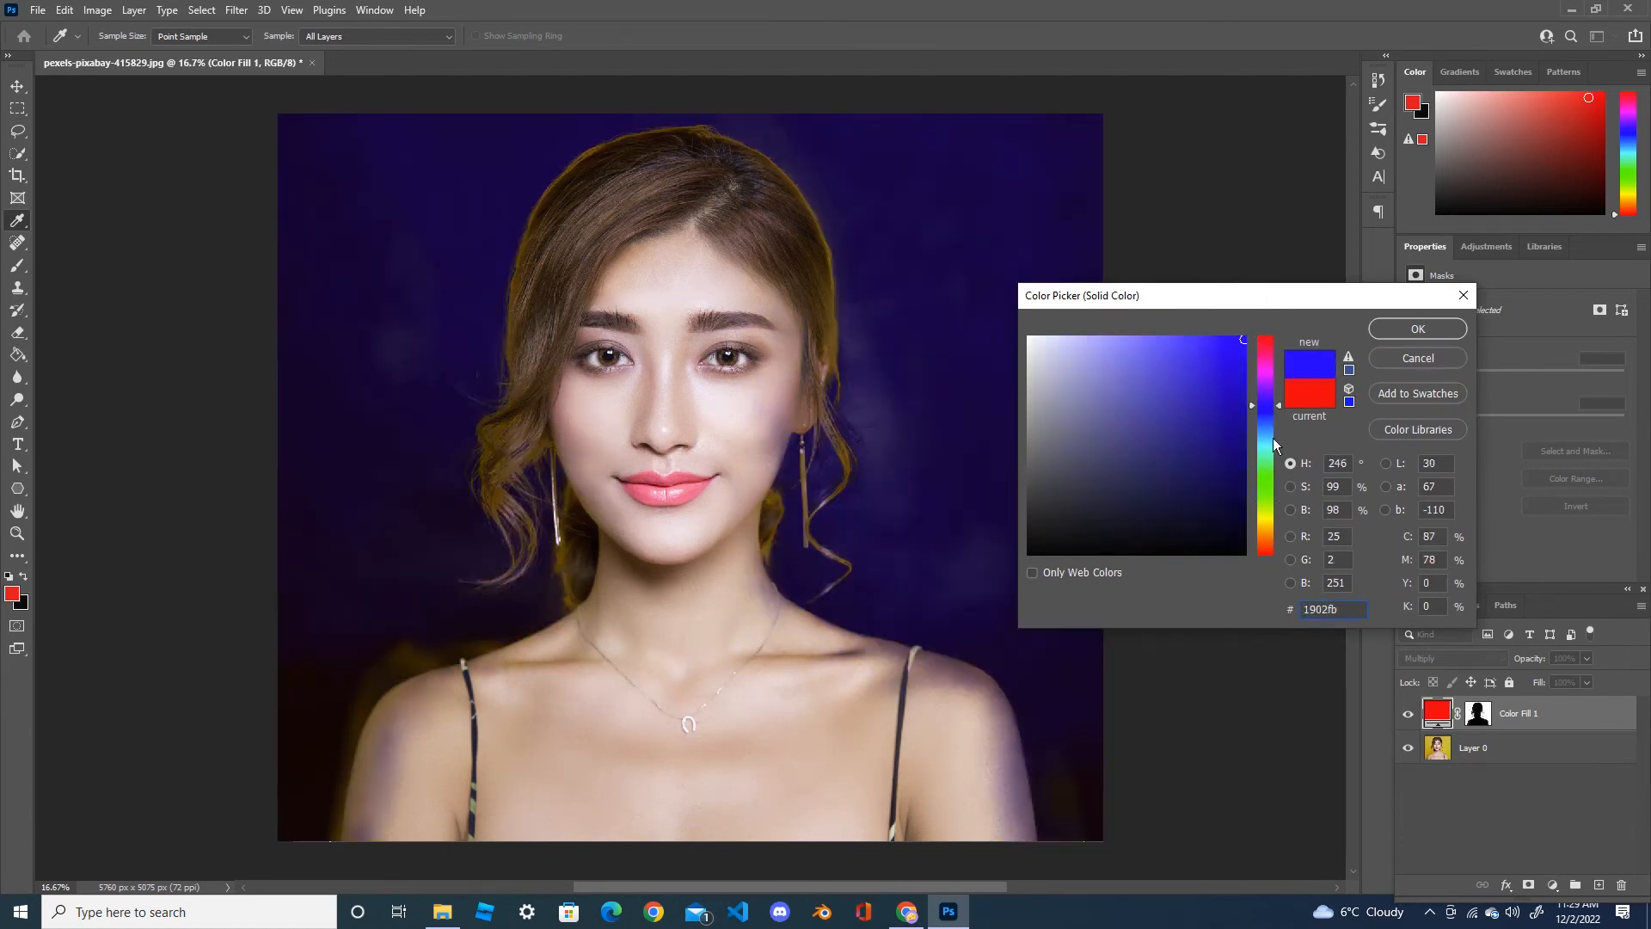
{"action": "left_click", "coordinate": [1267, 434]}
Step: Set the fill layer's color to white, FFFFFF
{"action": "mouse_move", "coordinate": [1173, 379]}
{"action": "left_mouse_down"}
{"action": "mouse_move", "coordinate": [1093, 384]}
{"action": "mouse_move", "coordinate": [1028, 337]}
{"action": "left_mouse_up"}
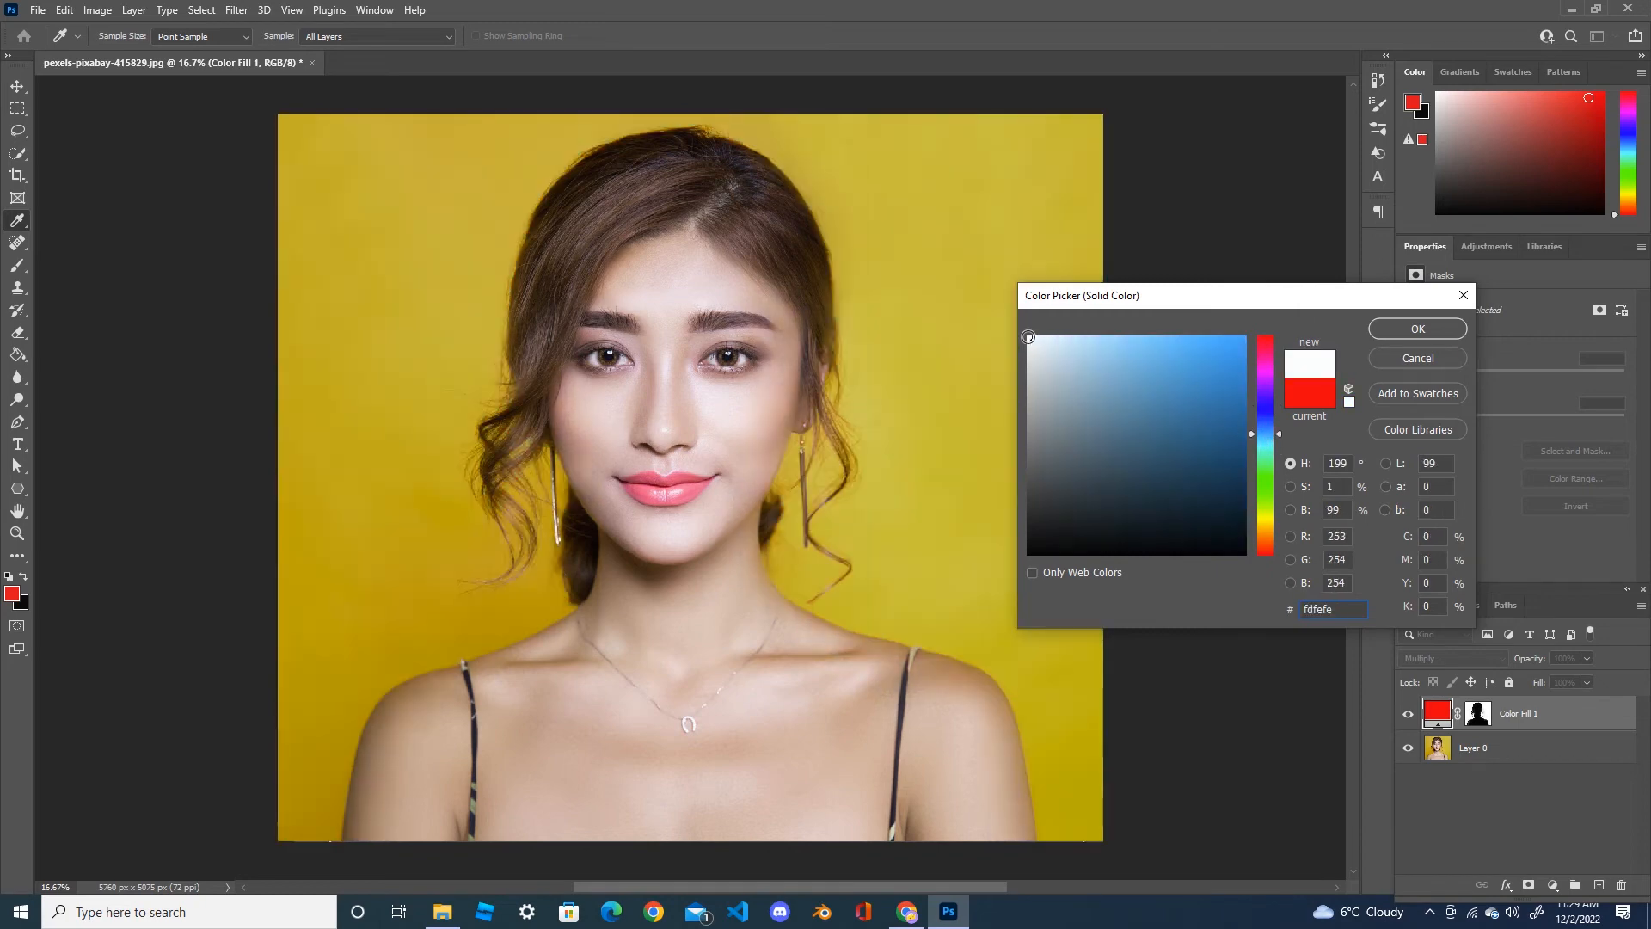
{"action": "key", "text": "ctrl+a"}
{"action": "type", "text": "FFFFF"}
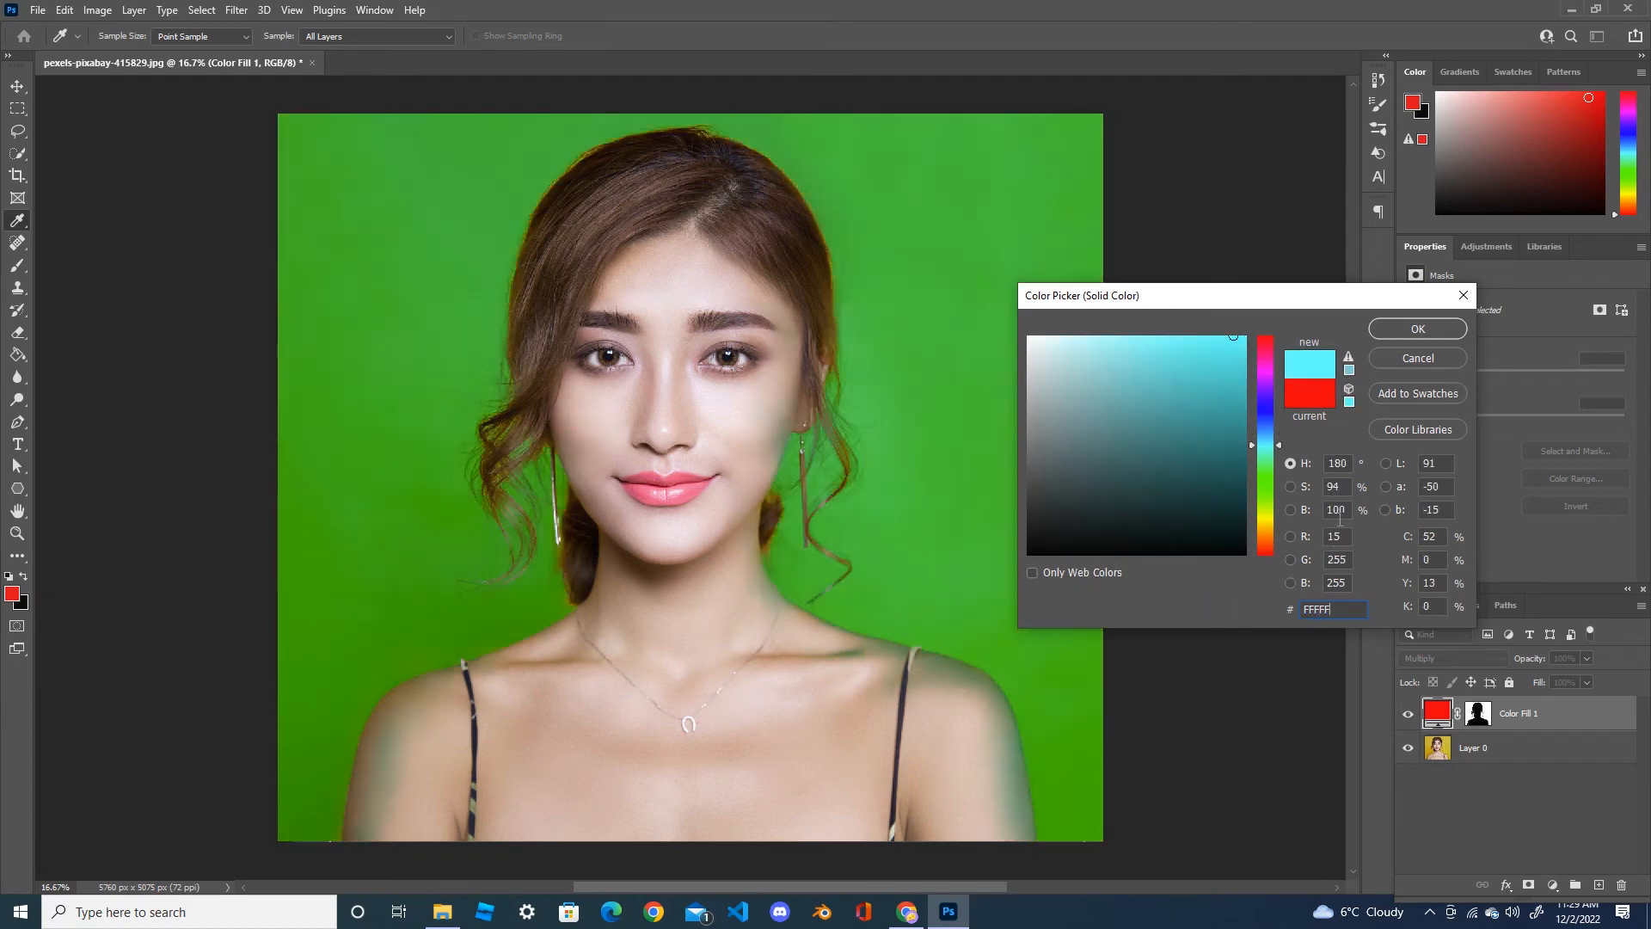
{"action": "type", "text": "F"}
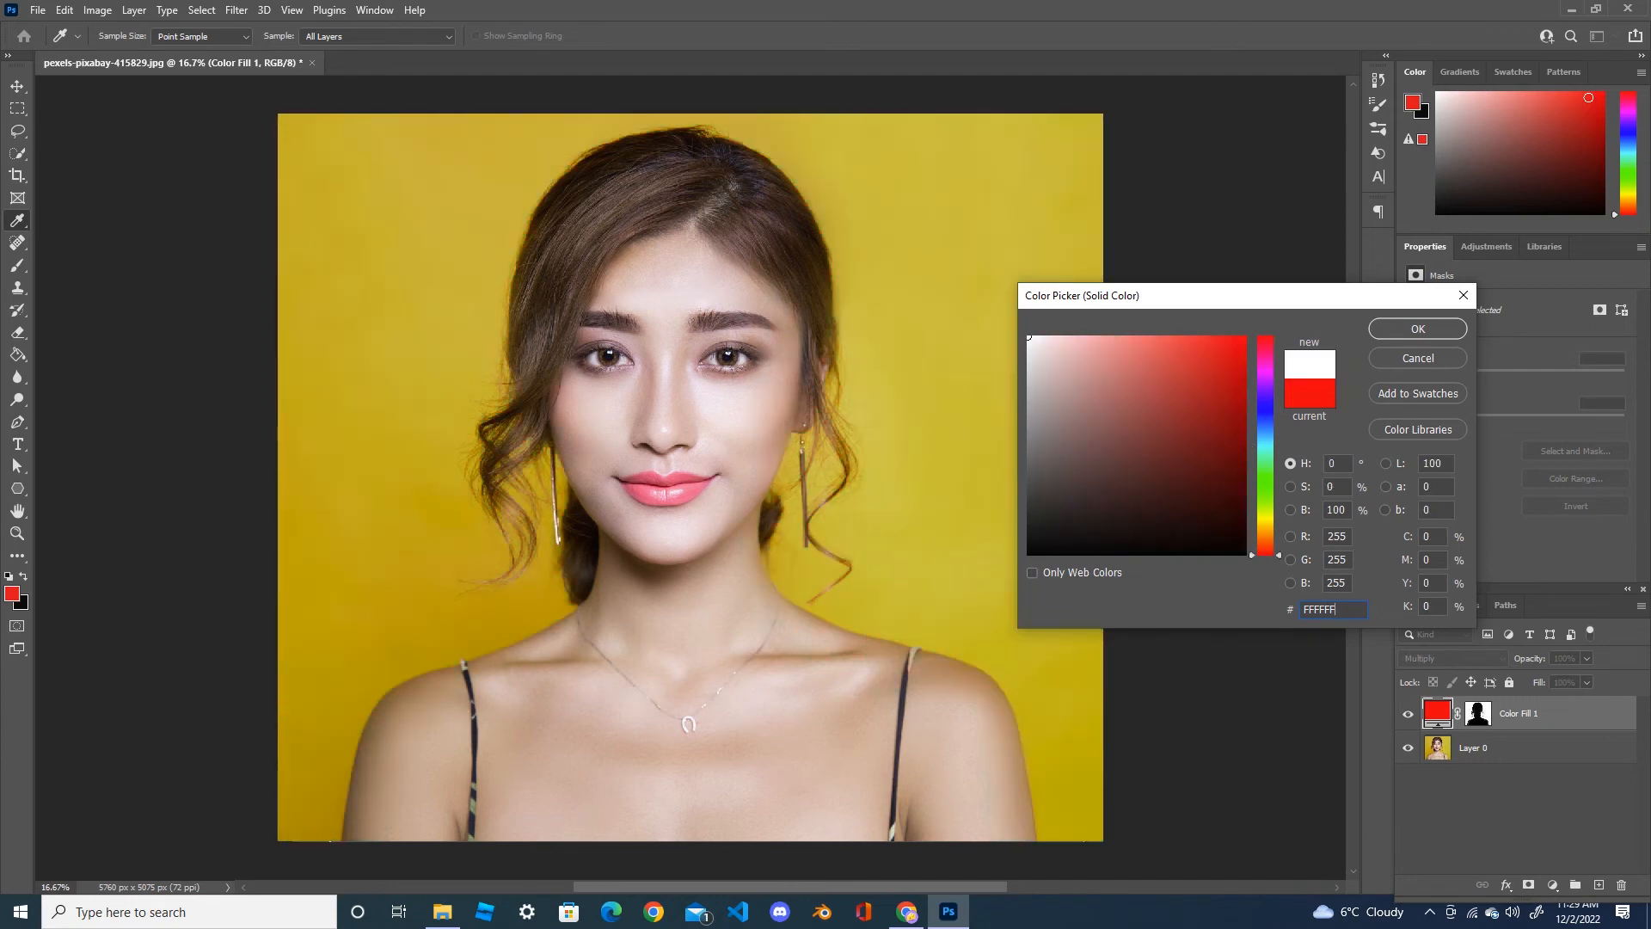
{"action": "left_click", "coordinate": [1028, 336]}
{"action": "left_click", "coordinate": [1420, 333]}
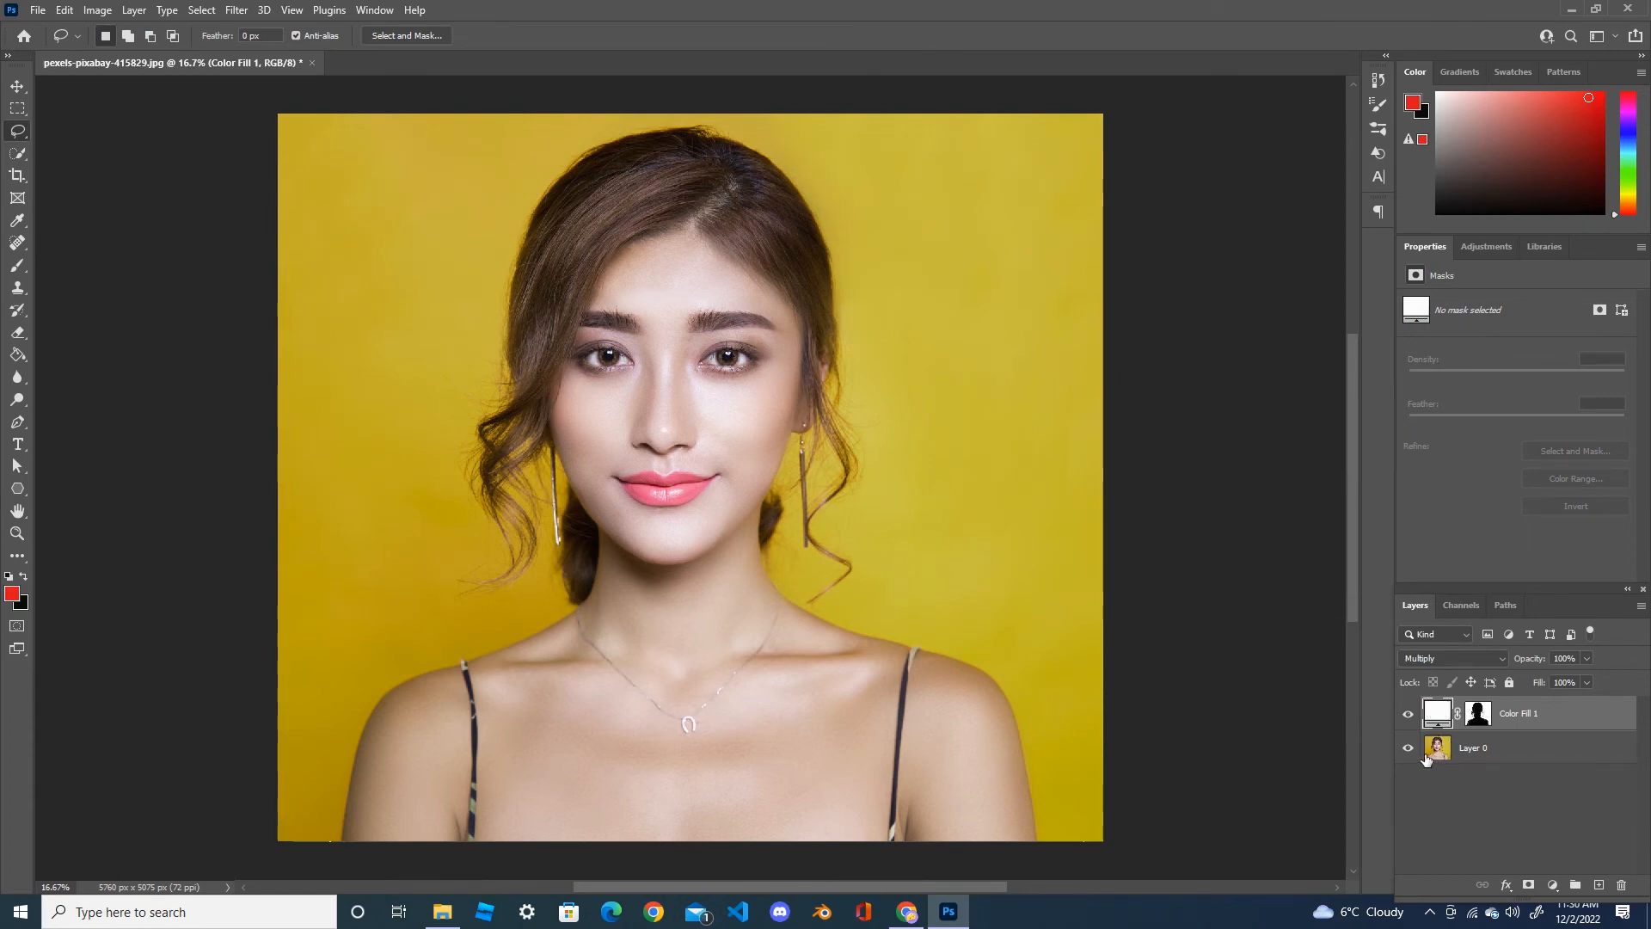
Step: Try the Normal blend mode on the white fill layer, and return it to Multiply
{"action": "left_click", "coordinate": [1501, 657]}
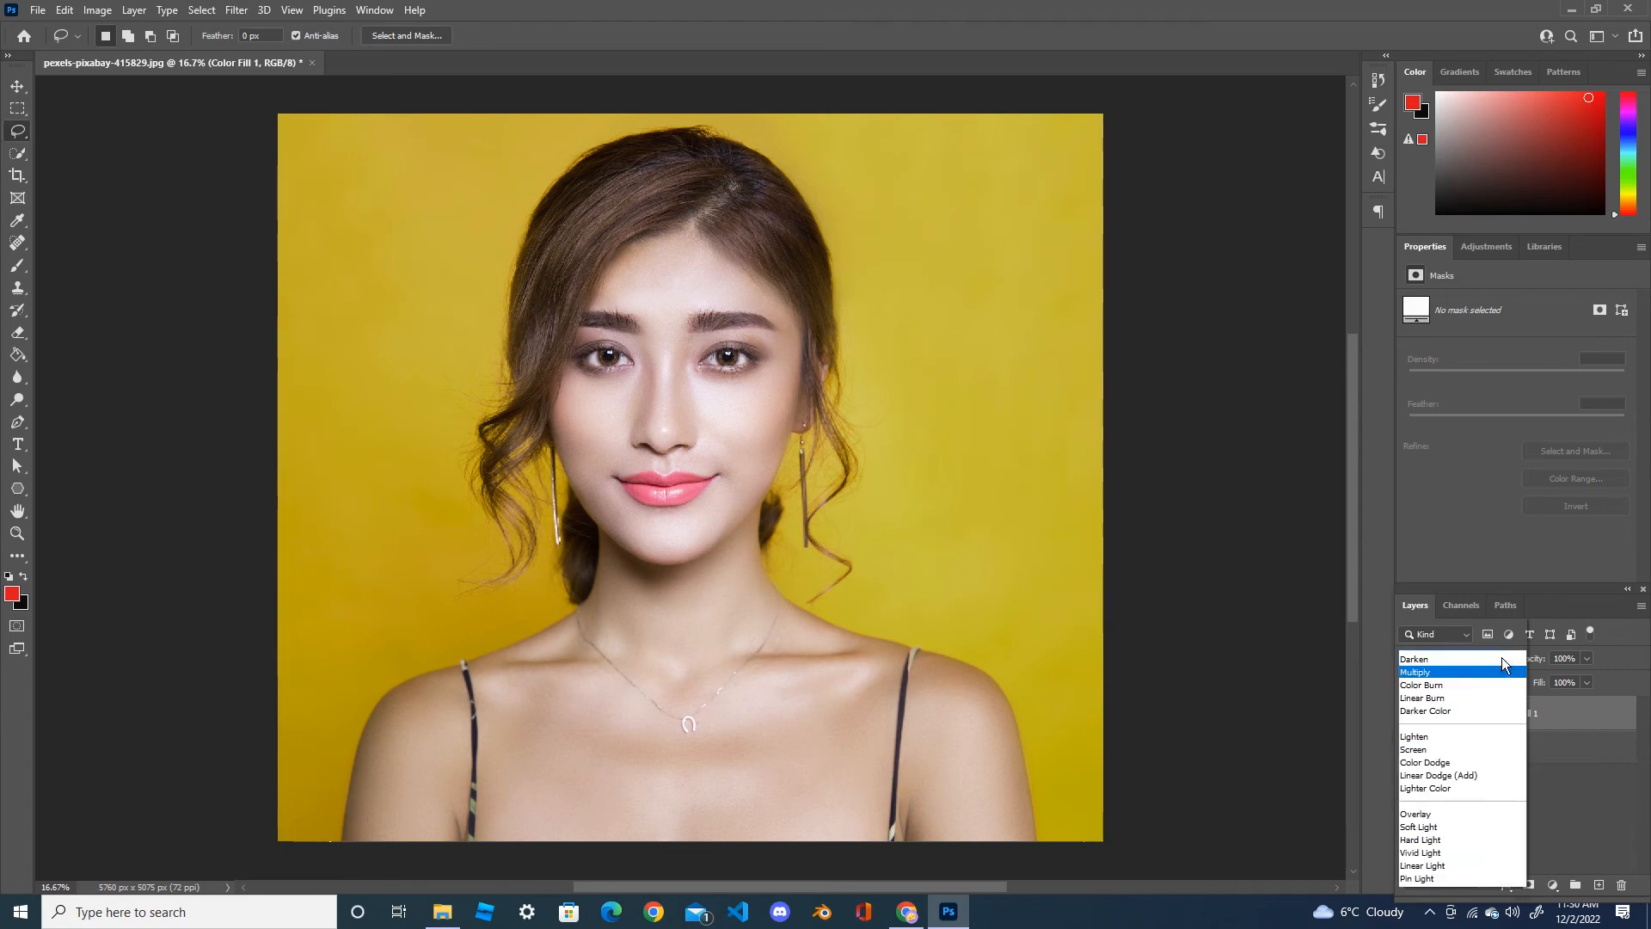
{"action": "left_click", "coordinate": [1428, 485]}
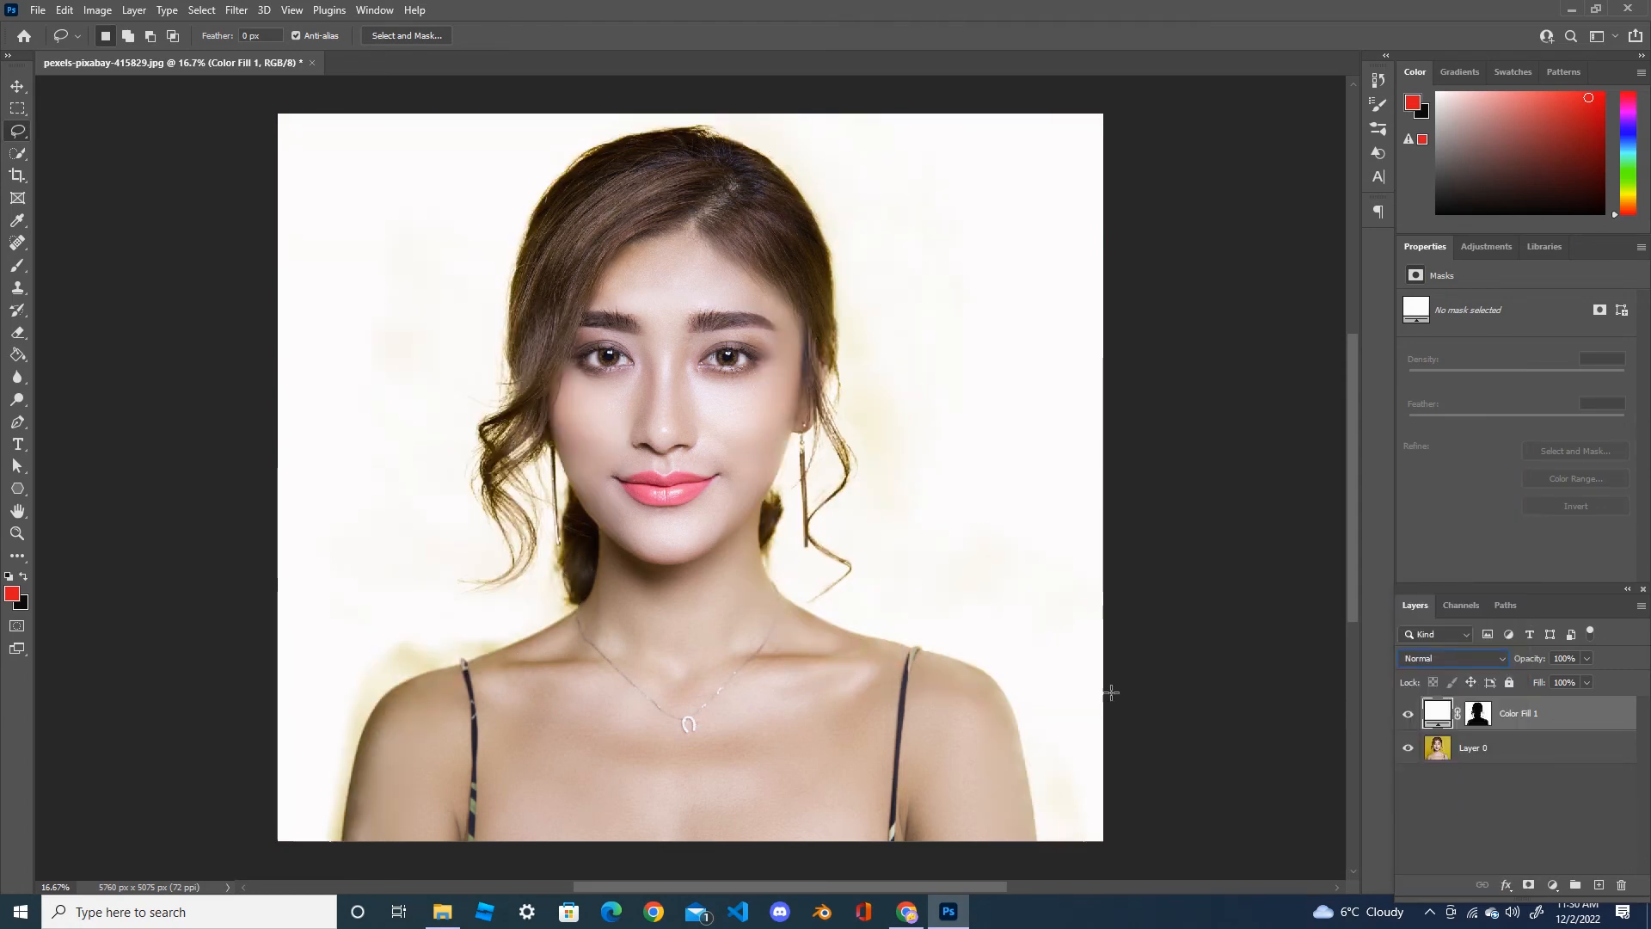
{"action": "left_click", "coordinate": [1501, 659]}
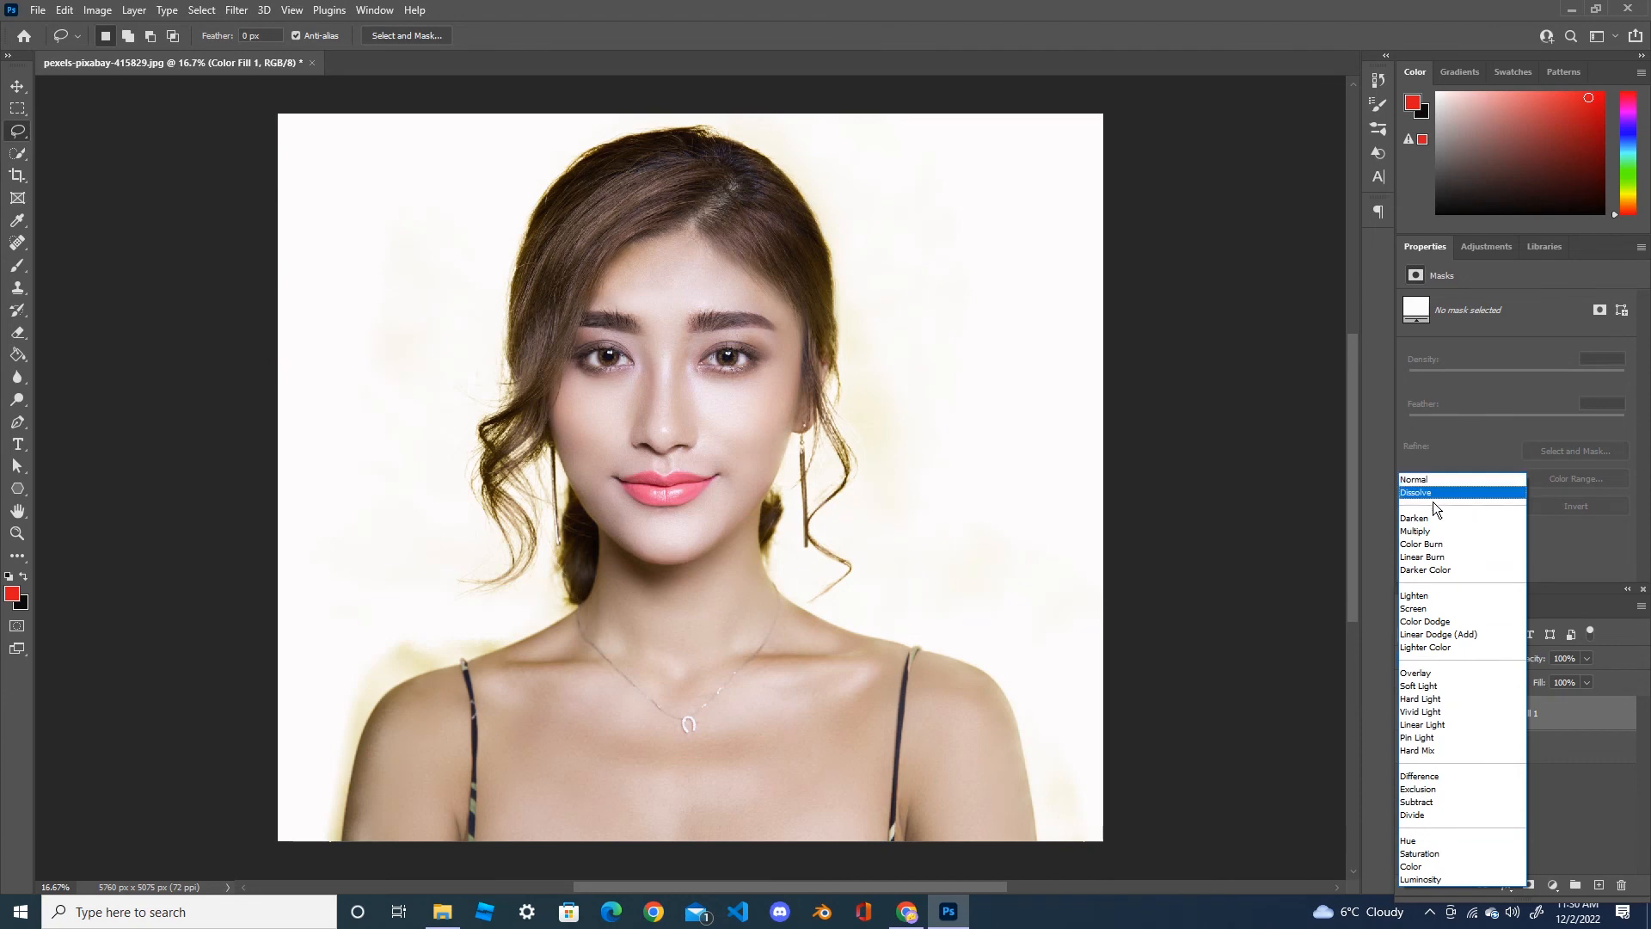
{"action": "left_click", "coordinate": [1421, 530]}
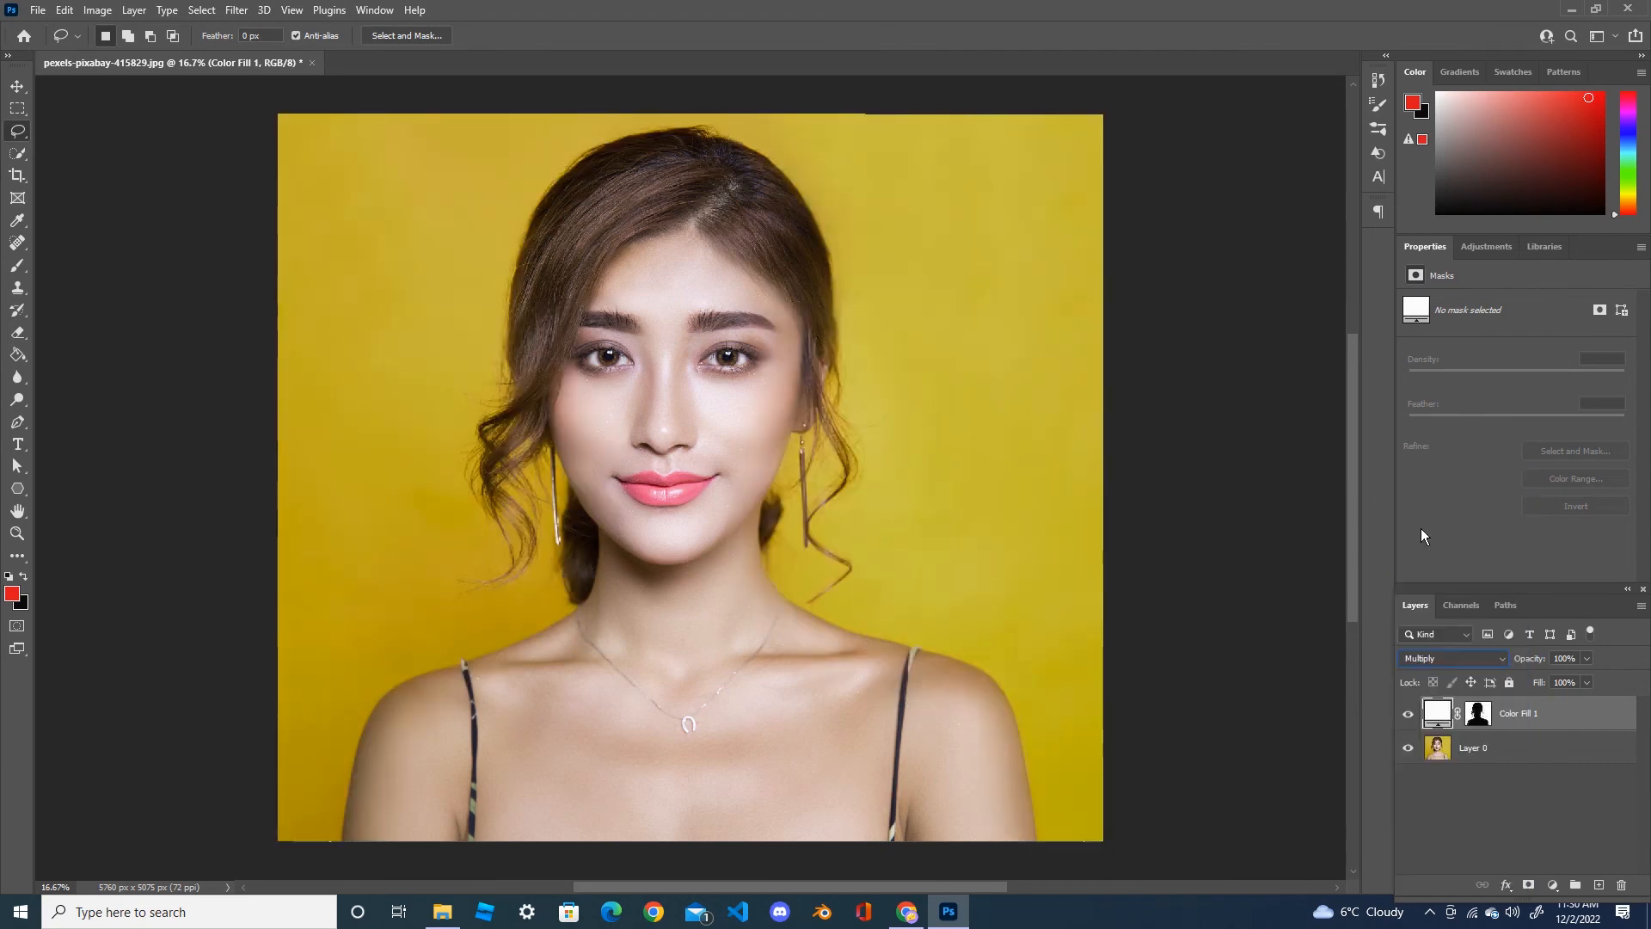
Step: Change the fill layer's color to soft green, 61e09a
{"action": "double_click", "coordinate": [1438, 714]}
{"action": "left_click", "coordinate": [1268, 402]}
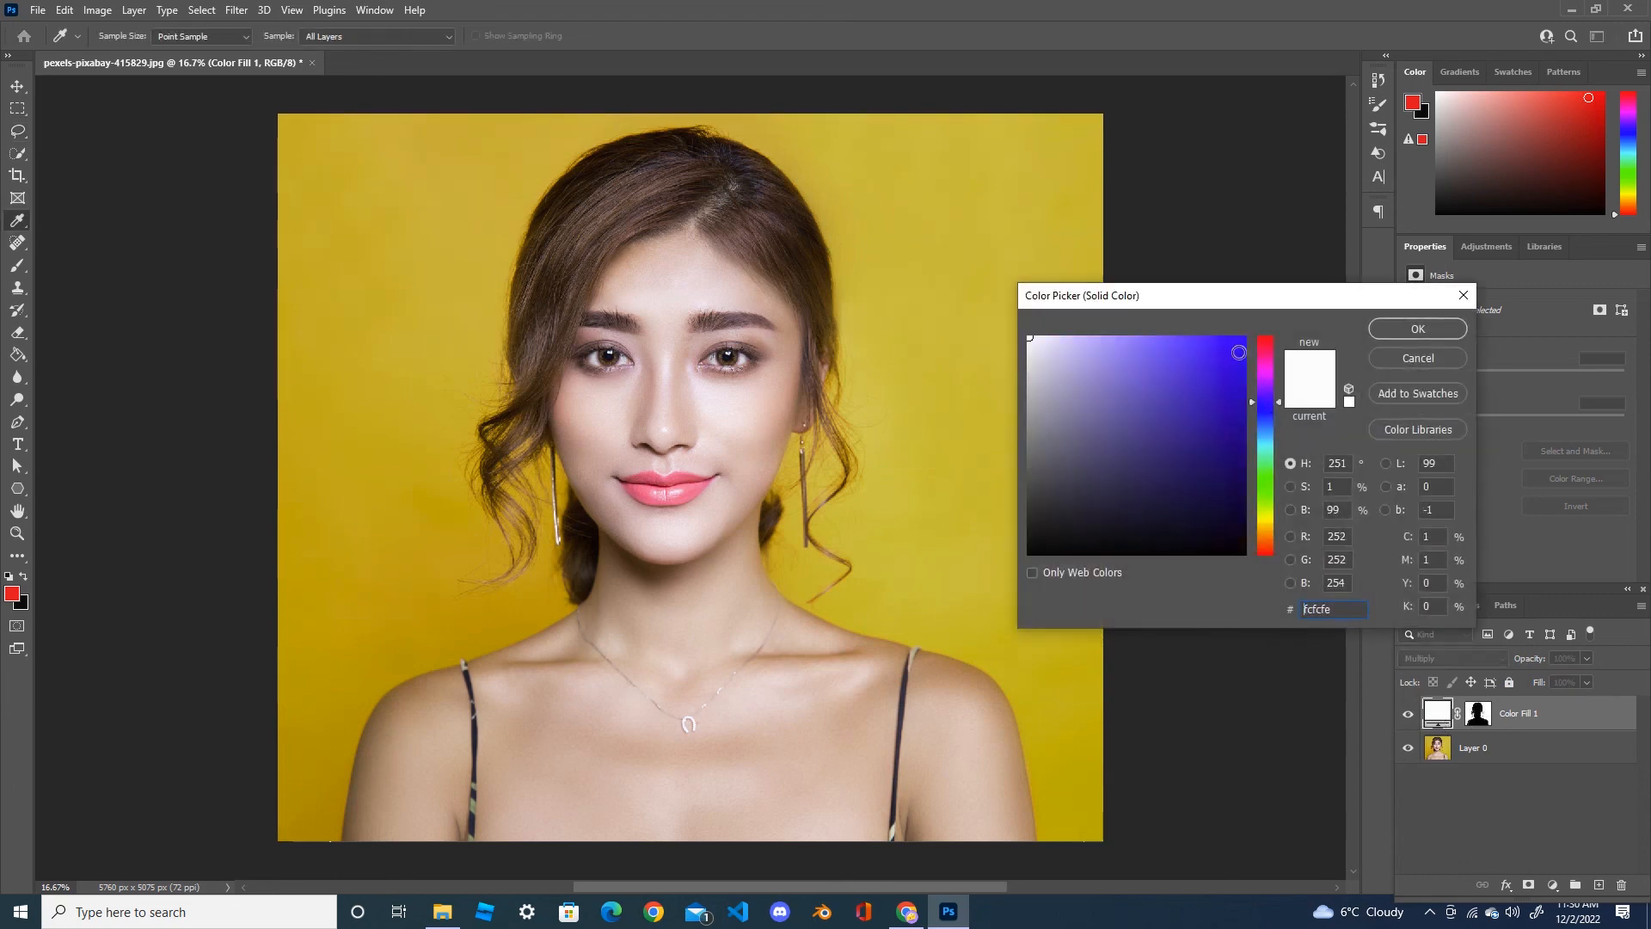
{"action": "left_click", "coordinate": [1244, 342]}
{"action": "left_click", "coordinate": [1145, 354]}
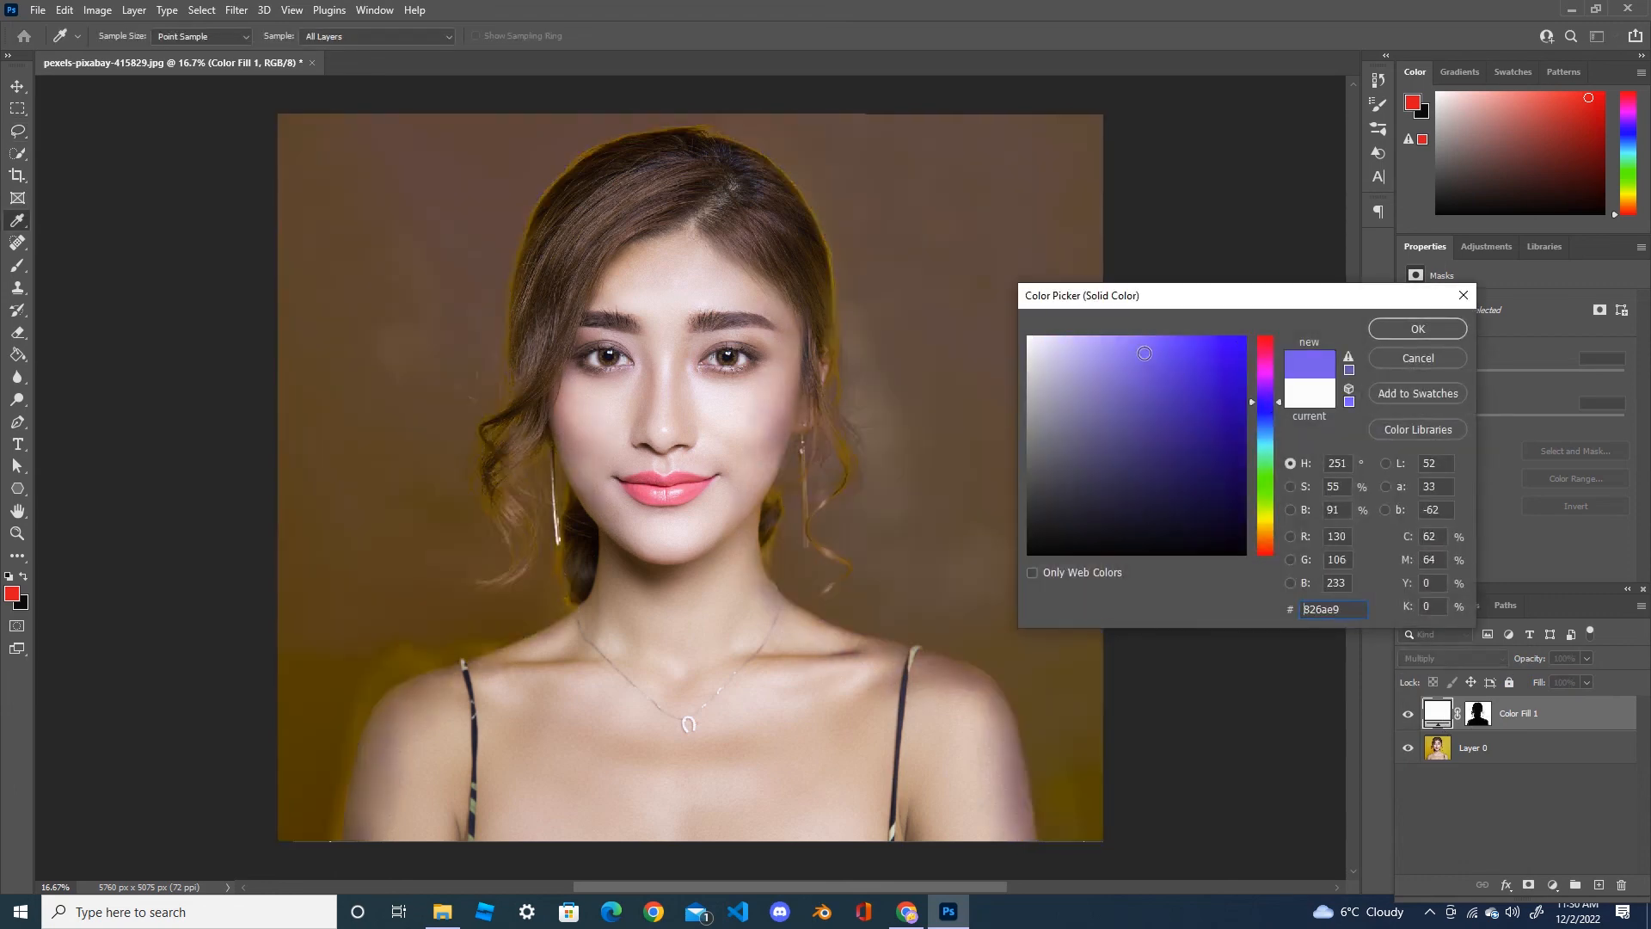
{"action": "left_click", "coordinate": [1088, 341]}
{"action": "left_click", "coordinate": [1264, 465]}
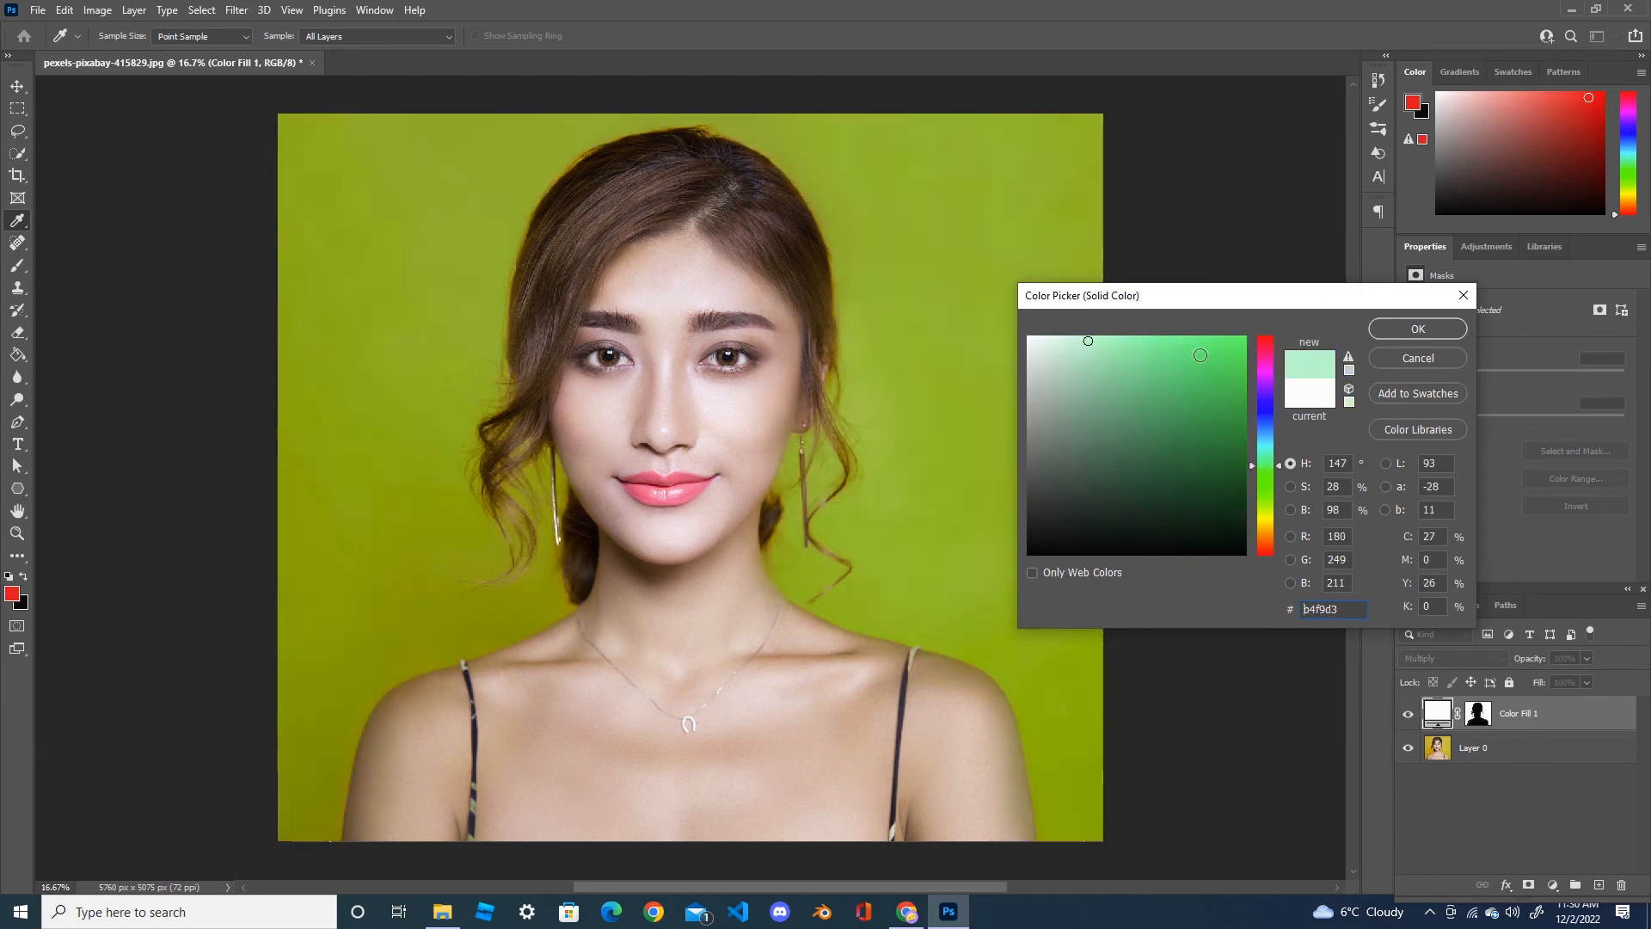
{"action": "left_click", "coordinate": [1152, 362]}
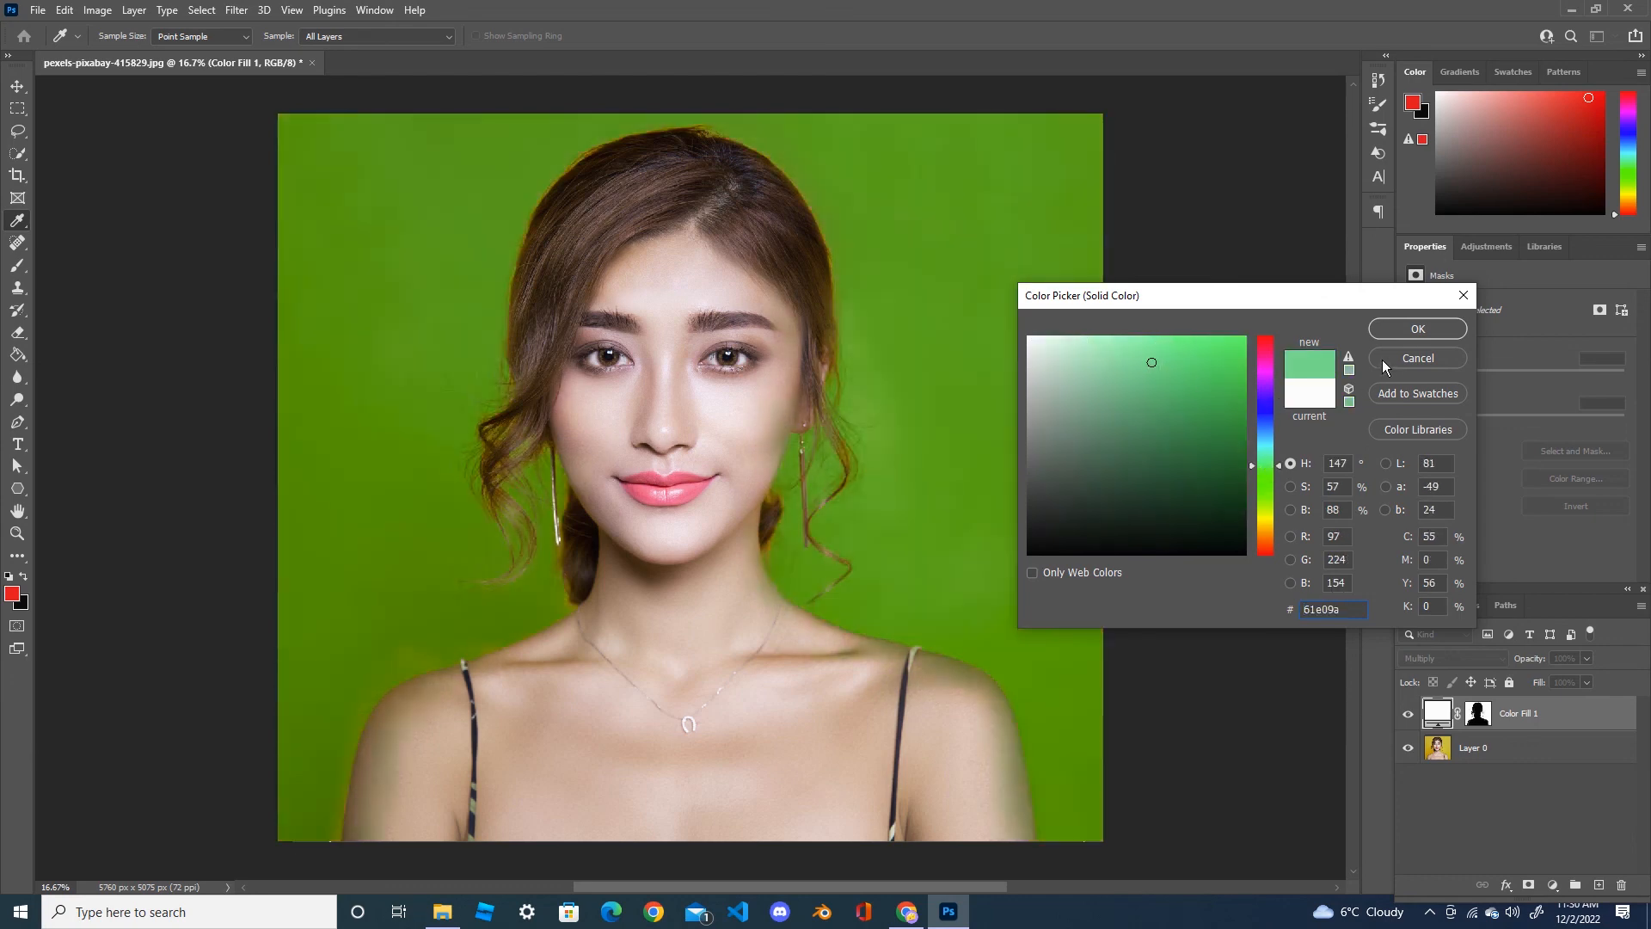
{"action": "left_click", "coordinate": [1400, 328]}
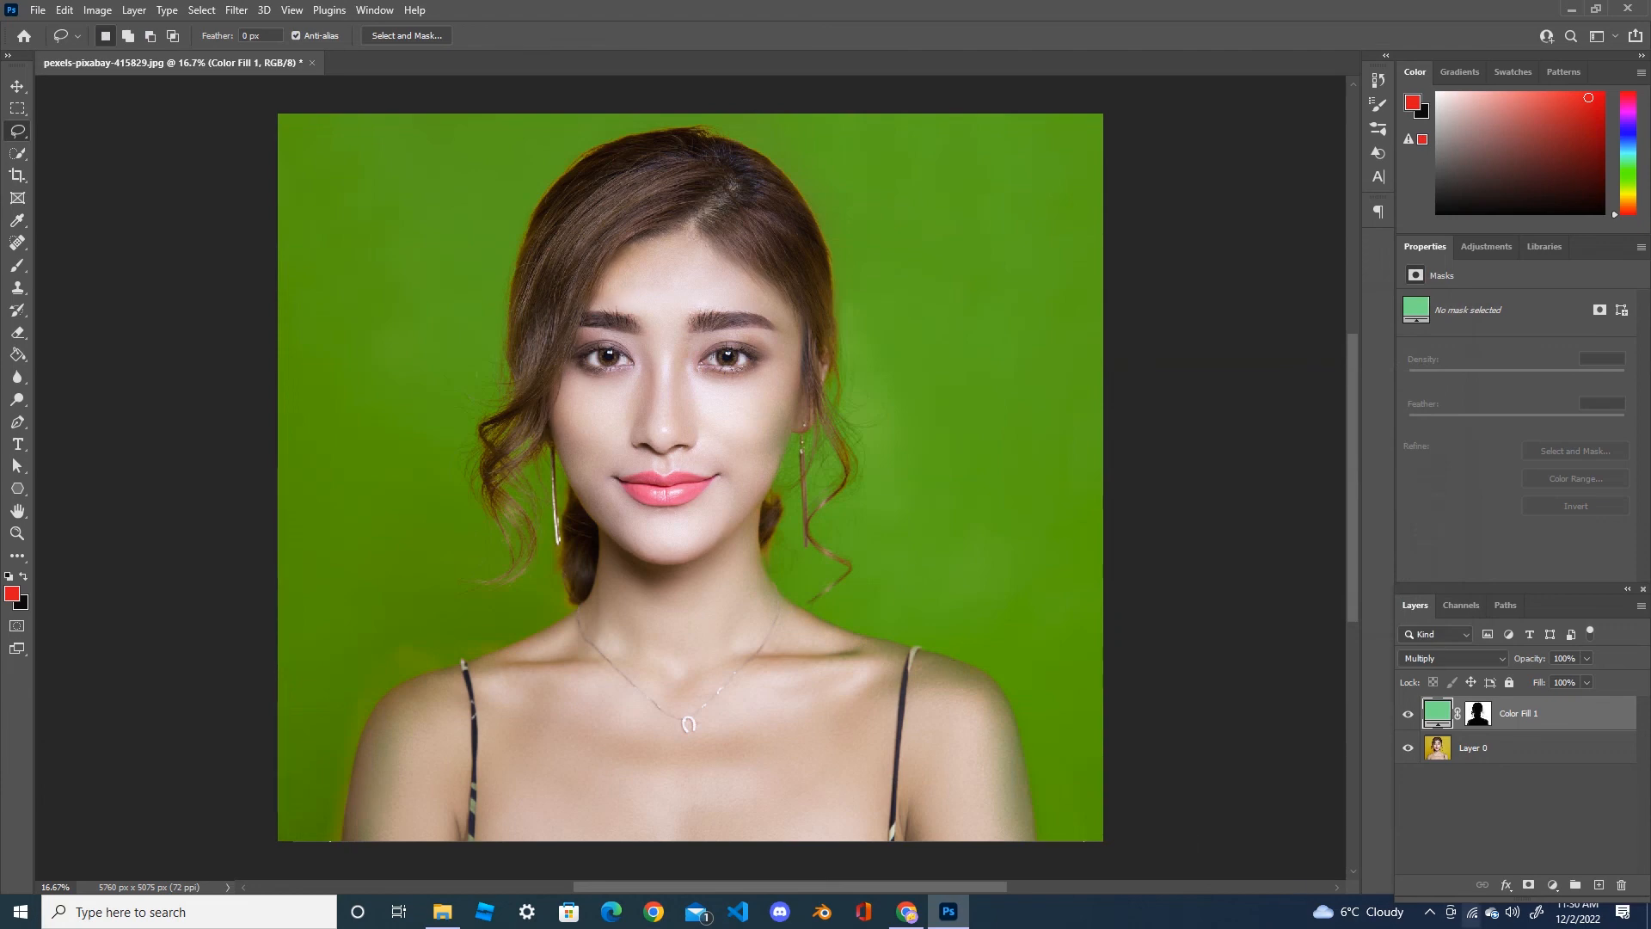